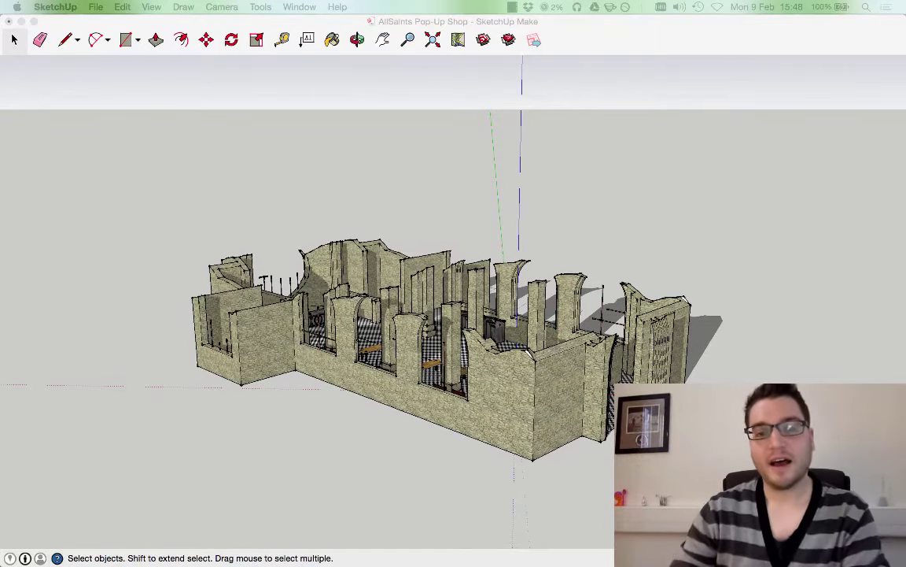
# Orbit and zoom the AllSaints shop model to look down the nave from above, then open the Tools menu.
pyautogui.click(442, 155)
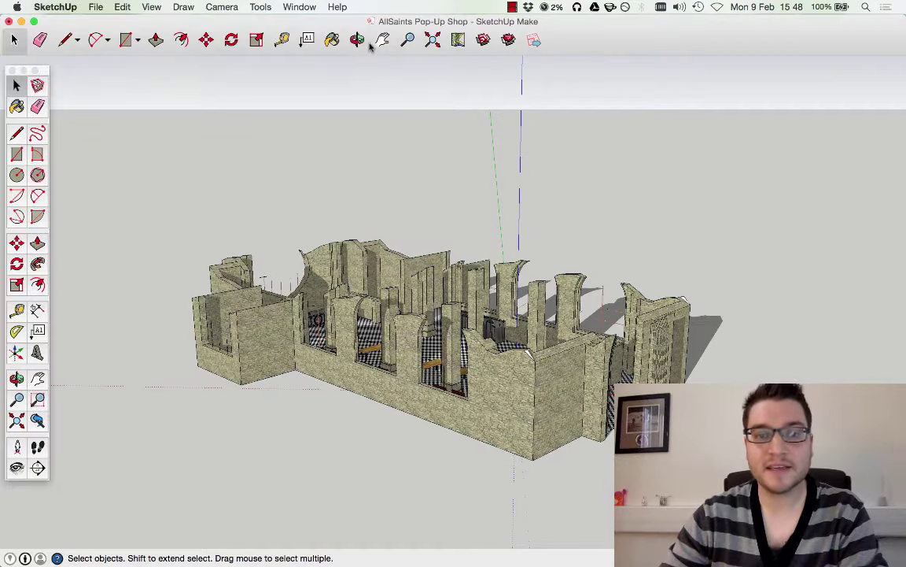
pyautogui.click(357, 39)
pyautogui.moveTo(545, 214); pyautogui.dragTo(551, 295)
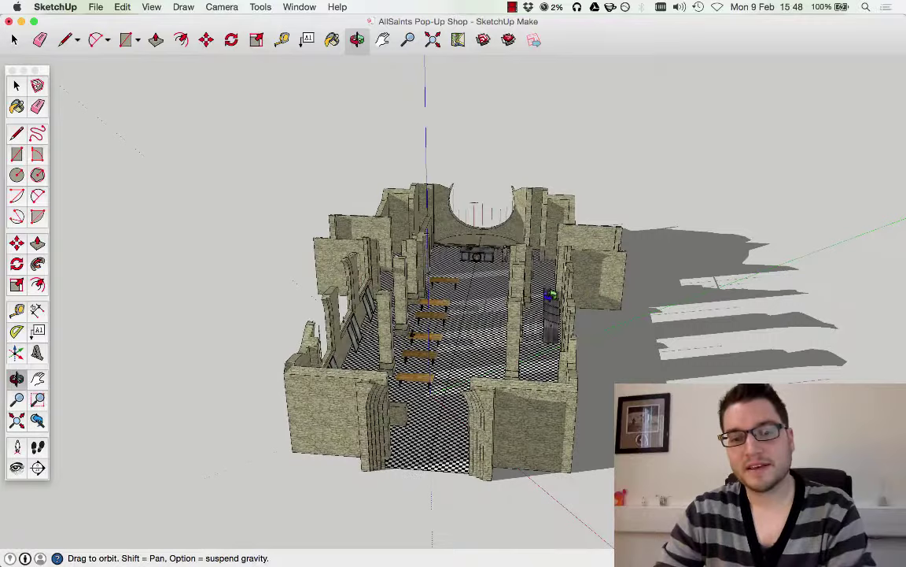
pyautogui.moveTo(434, 363); pyautogui.dragTo(334, 341)
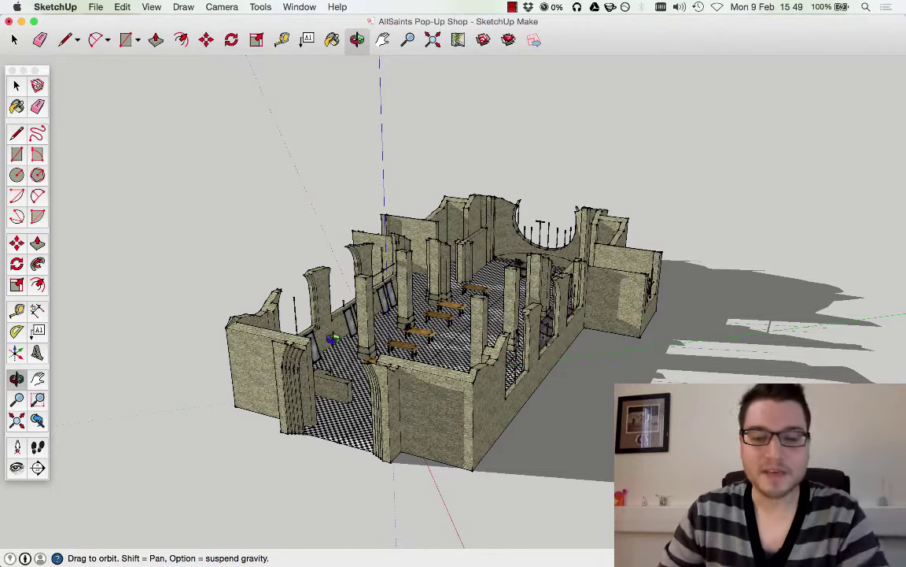
pyautogui.press('space')
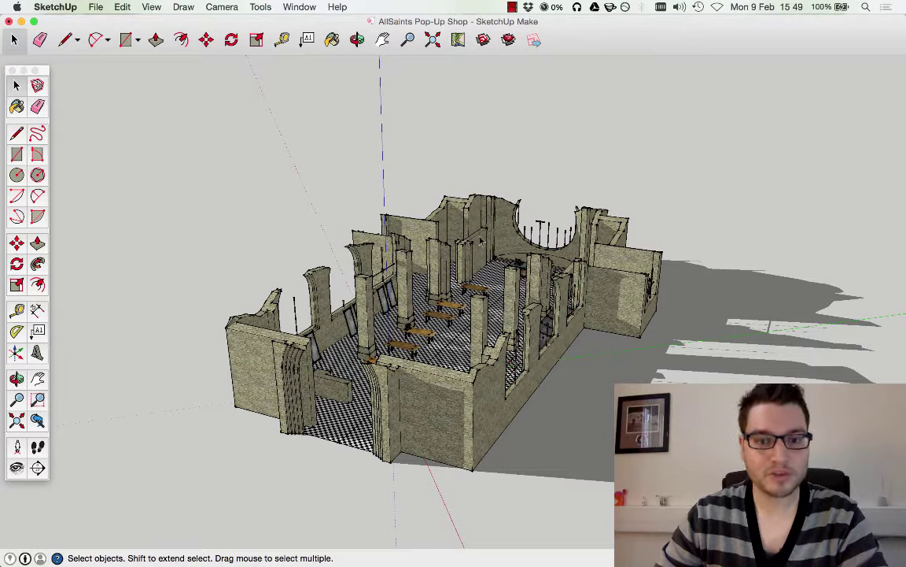
pyautogui.moveTo(413, 260); pyautogui.dragTo(488, 285, button='middle')
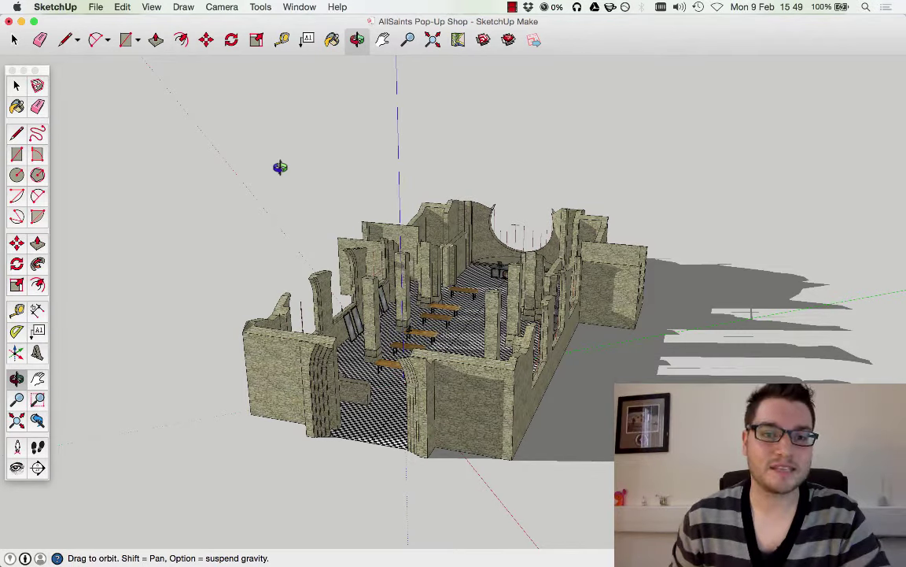
pyautogui.press('space')
pyautogui.scroll(3, 281, 169)
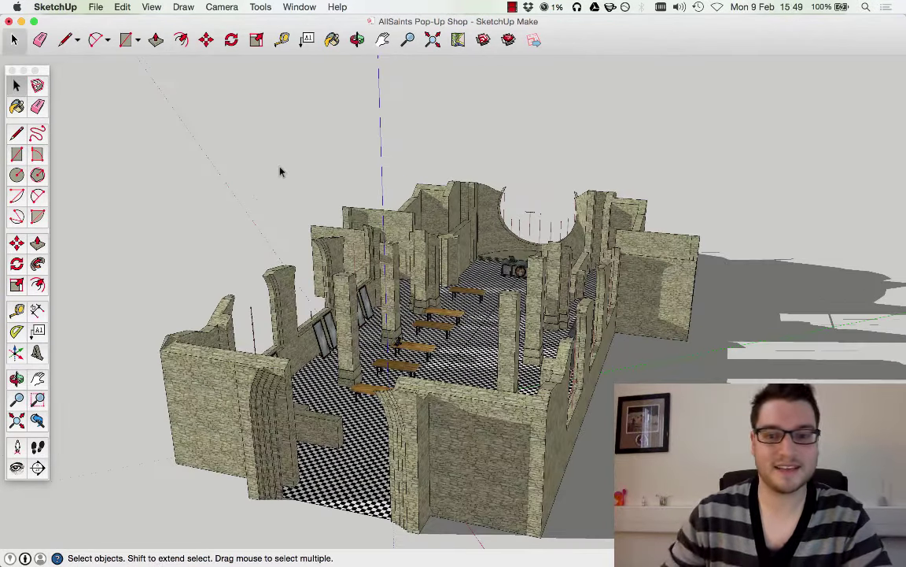
pyautogui.scroll(-3, 280, 172)
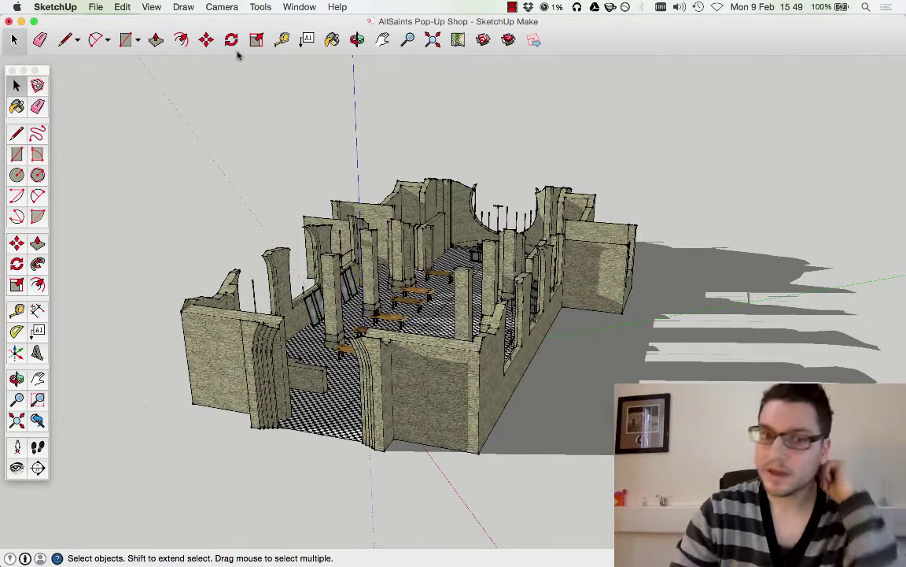
pyautogui.moveTo(184, 188); pyautogui.dragTo(365, 262, button='middle')
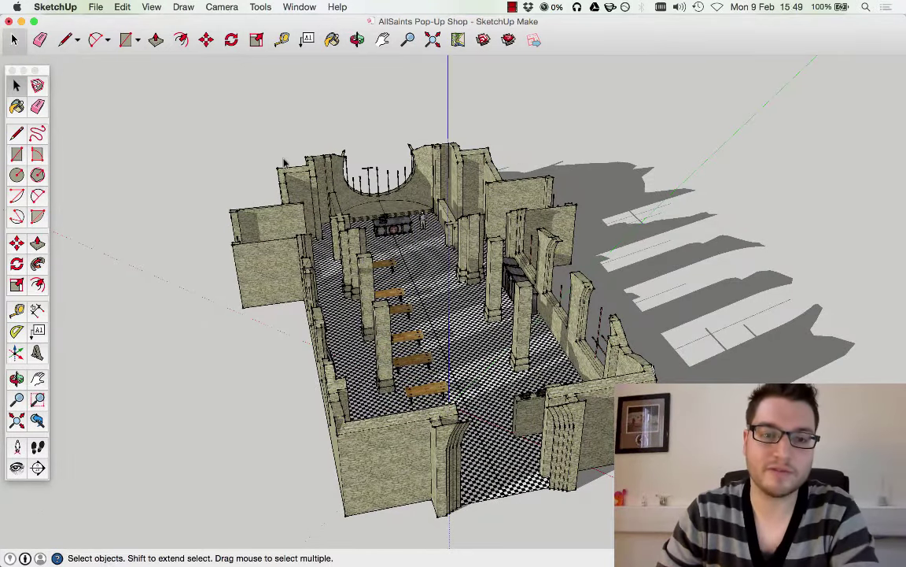
pyautogui.click(261, 7)
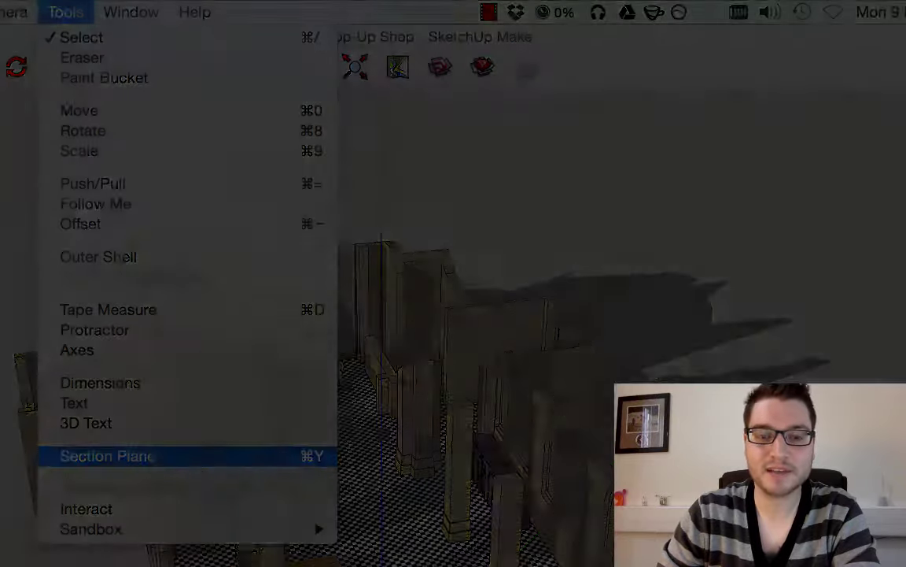
# Place a horizontal section plane on a bench top, slicing the church just above the floor.
pyautogui.click(154, 458)
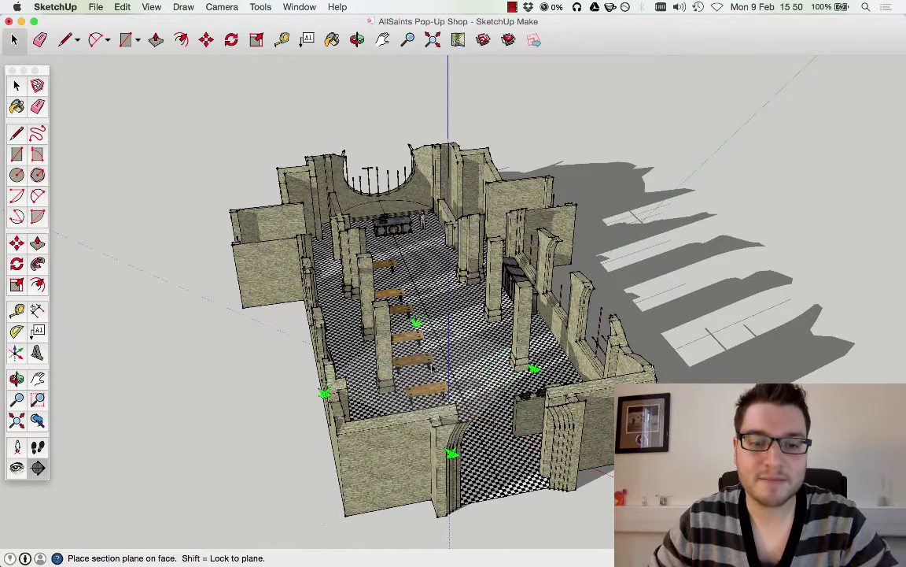
pyautogui.scroll(5, 438, 392)
pyautogui.scroll(4, 433, 396)
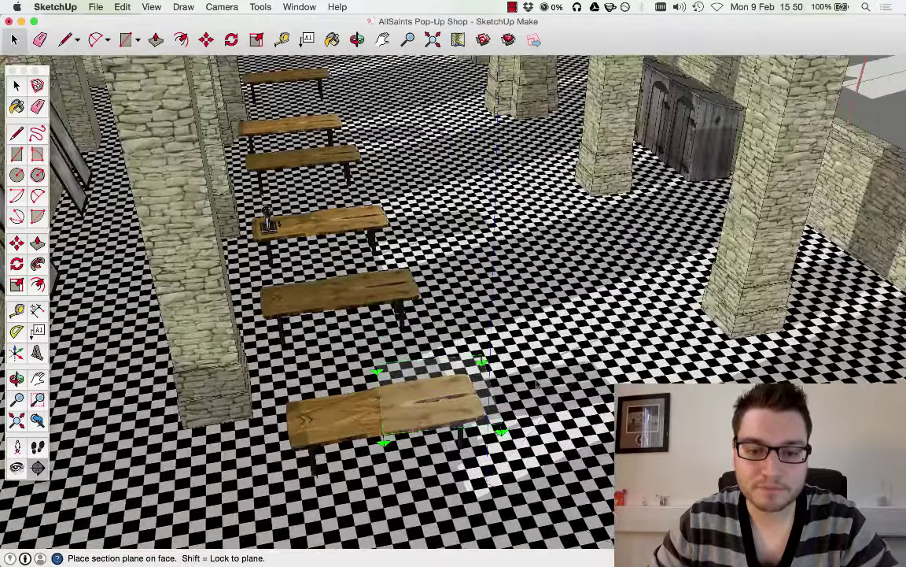
pyautogui.press('space')
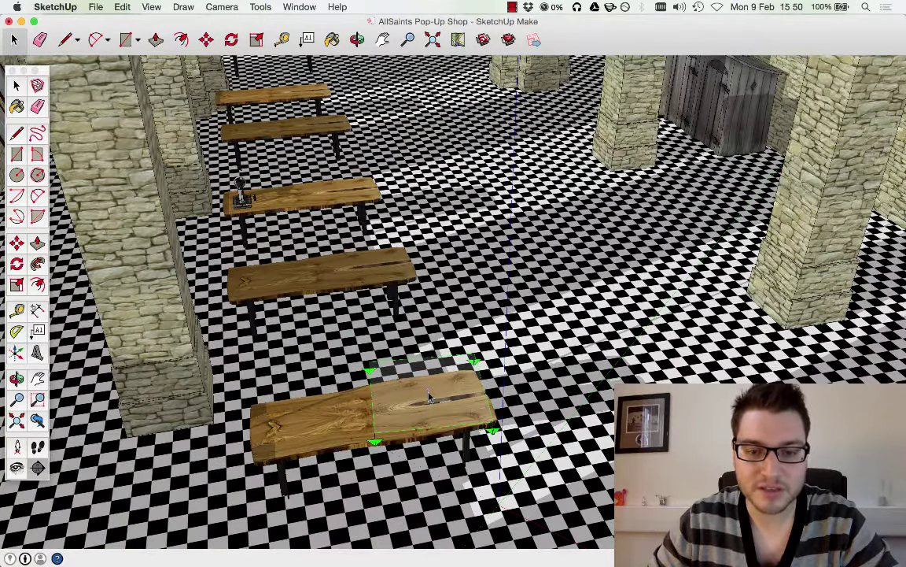
pyautogui.scroll(-8, 433, 392)
# Move the horizontal section plane higher so walls and columns show as low stubs.
pyautogui.scroll(-3, 468, 389)
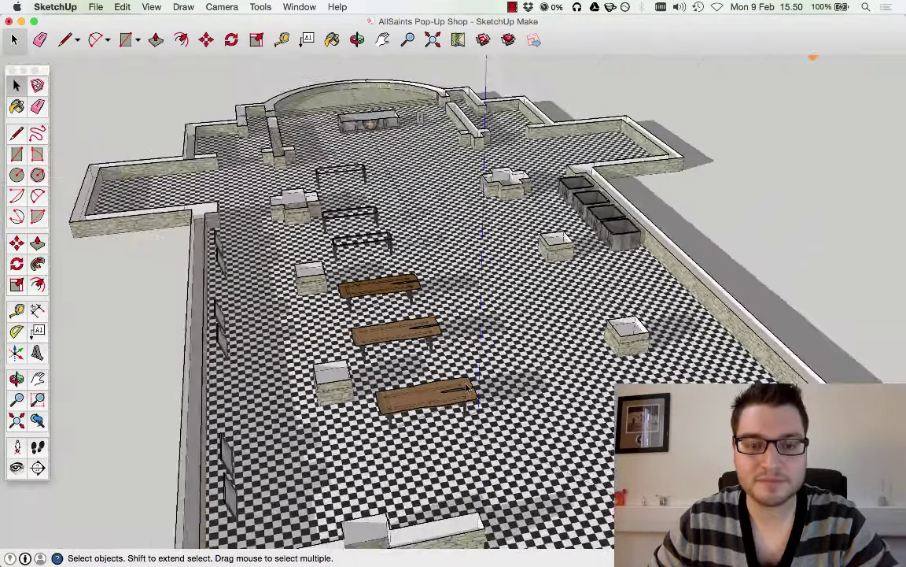
pyautogui.scroll(-10, 463, 382)
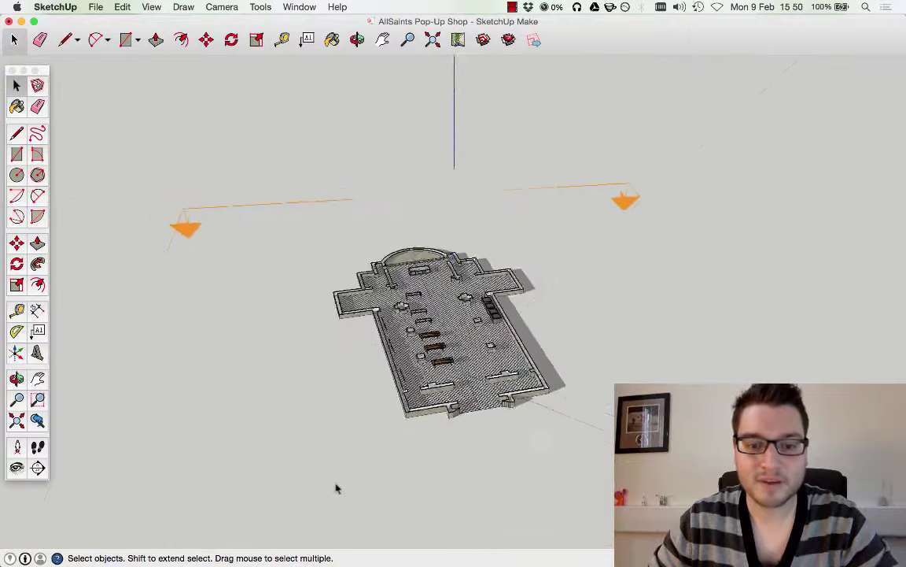
pyautogui.scroll(5, 336, 485)
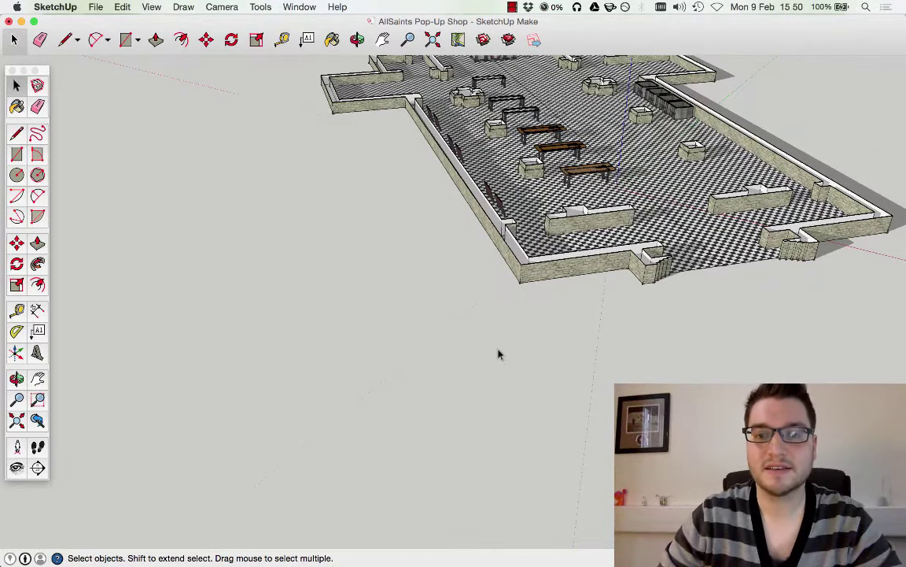
pyautogui.scroll(-3, 503, 347)
pyautogui.scroll(3, 719, 135)
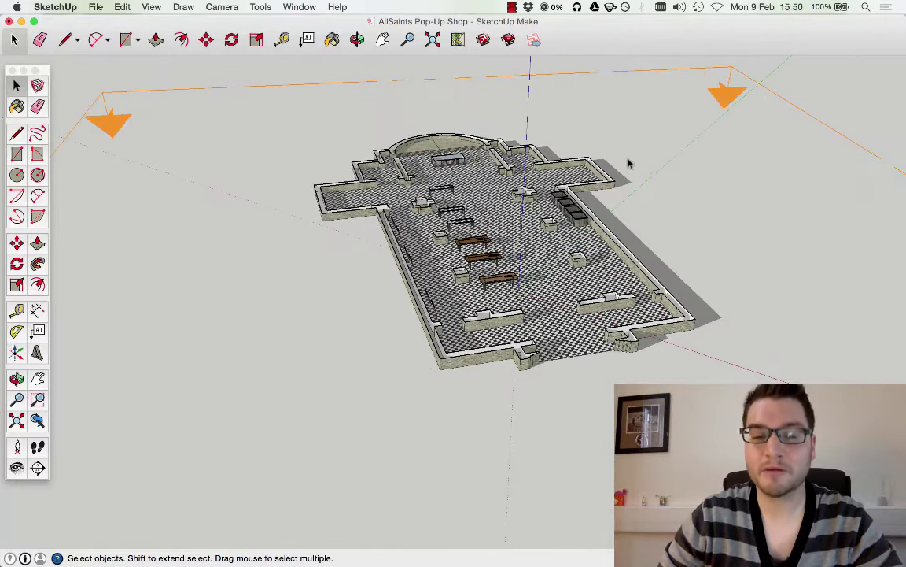
pyautogui.click(16, 243)
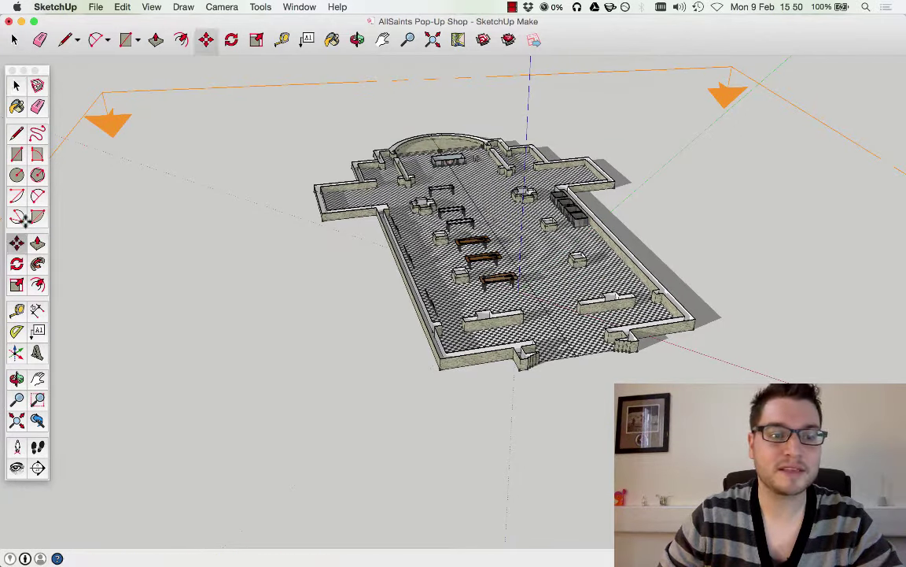
pyautogui.click(111, 122)
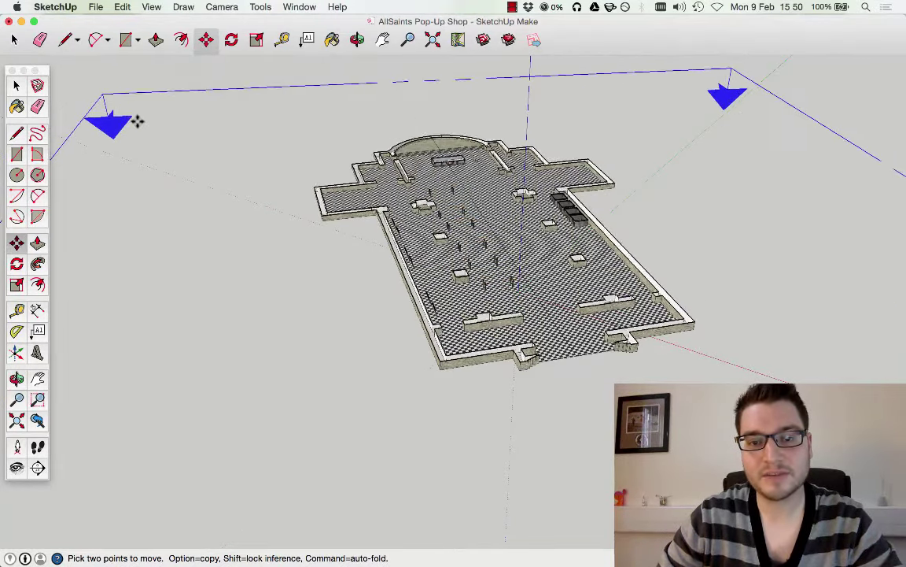
pyautogui.click(204, 241)
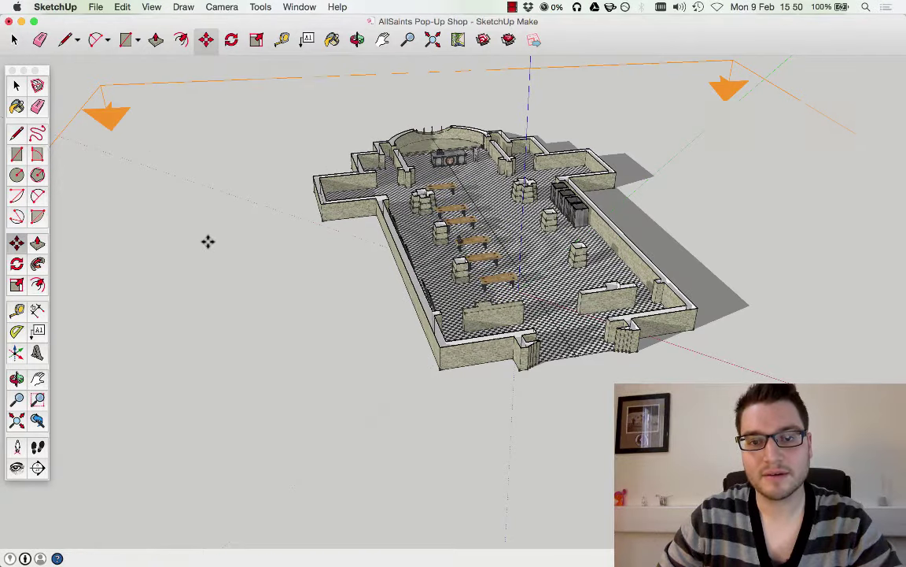
pyautogui.click(17, 85)
pyautogui.moveTo(440, 260); pyautogui.dragTo(308, 364, button='middle')
pyautogui.scroll(5, 464, 251)
pyautogui.scroll(3, 464, 252)
pyautogui.scroll(-1, 440, 260)
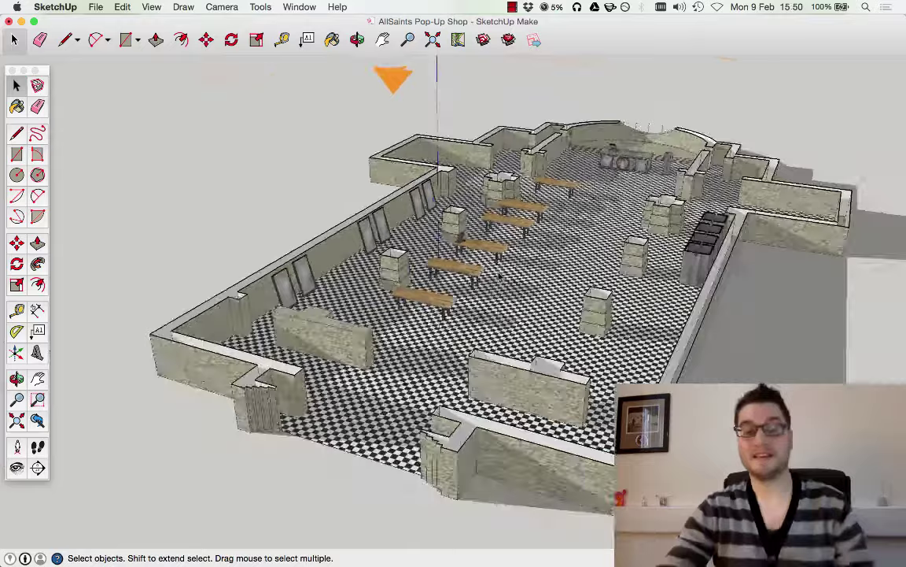
pyautogui.scroll(4, 352, 271)
pyautogui.scroll(3, 352, 272)
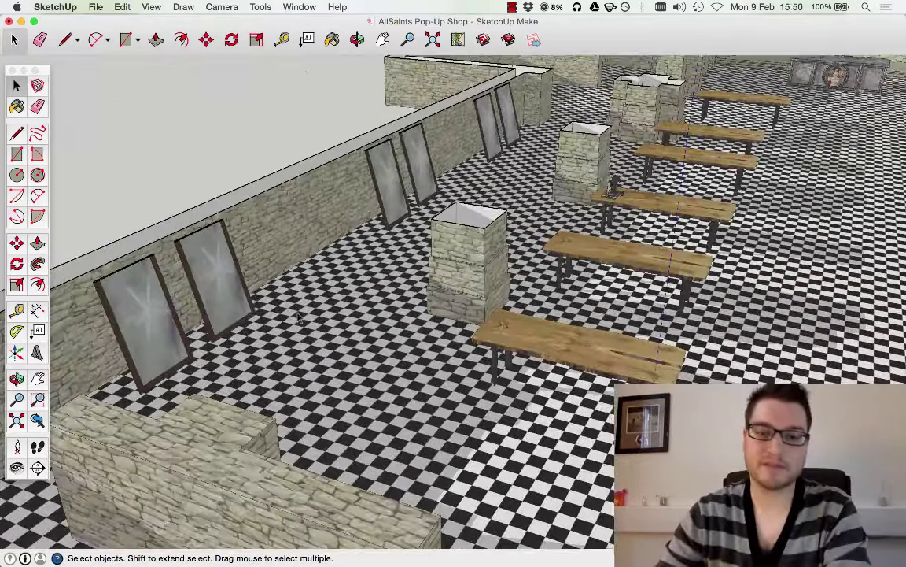
pyautogui.scroll(-6, 297, 315)
pyautogui.scroll(4, 818, 118)
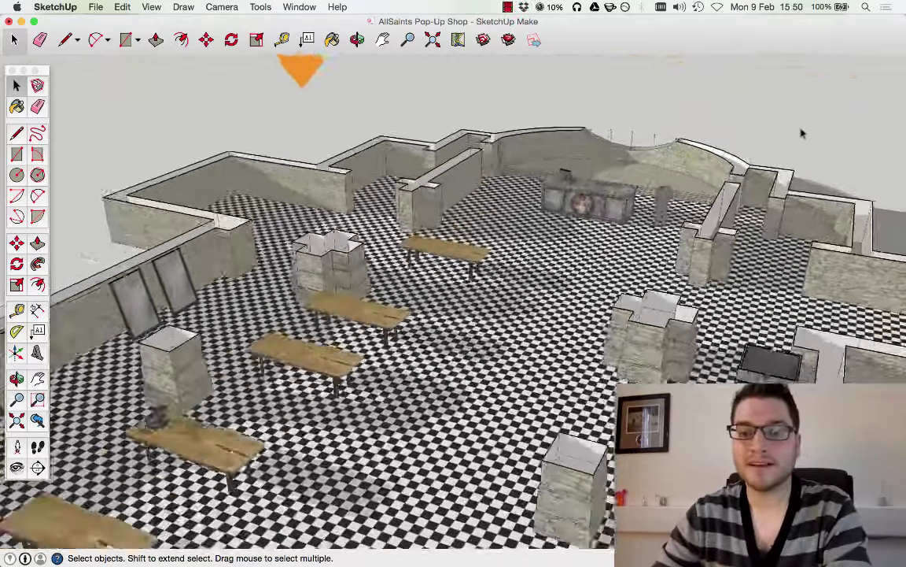
pyautogui.scroll(8, 803, 133)
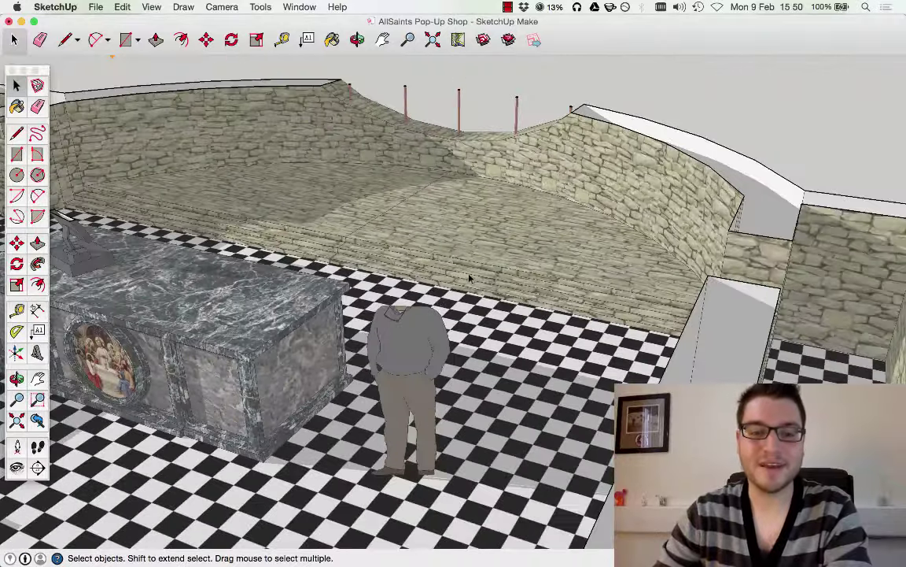
pyautogui.moveTo(479, 238); pyautogui.dragTo(542, 181, button='middle')
pyautogui.scroll(-10, 535, 262)
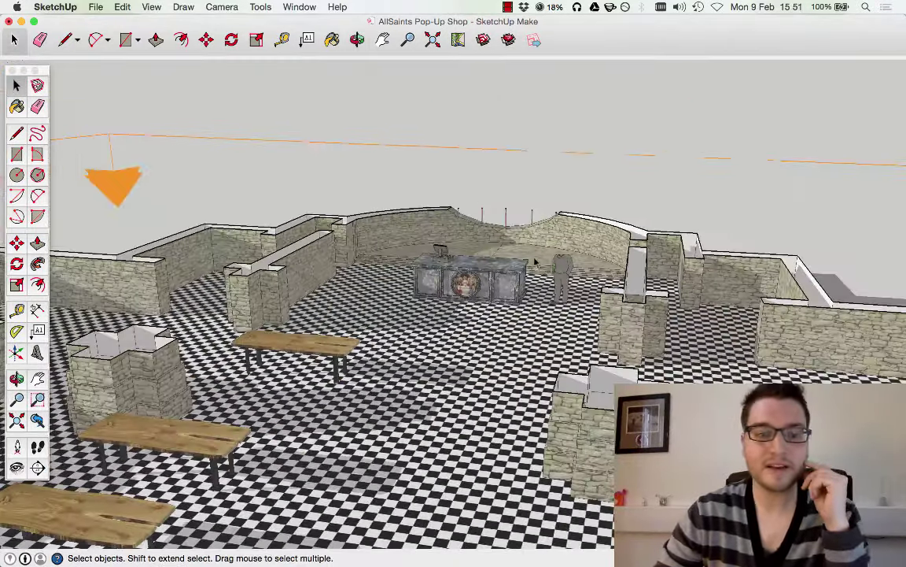
pyautogui.moveTo(535, 262); pyautogui.dragTo(126, 47, button='middle')
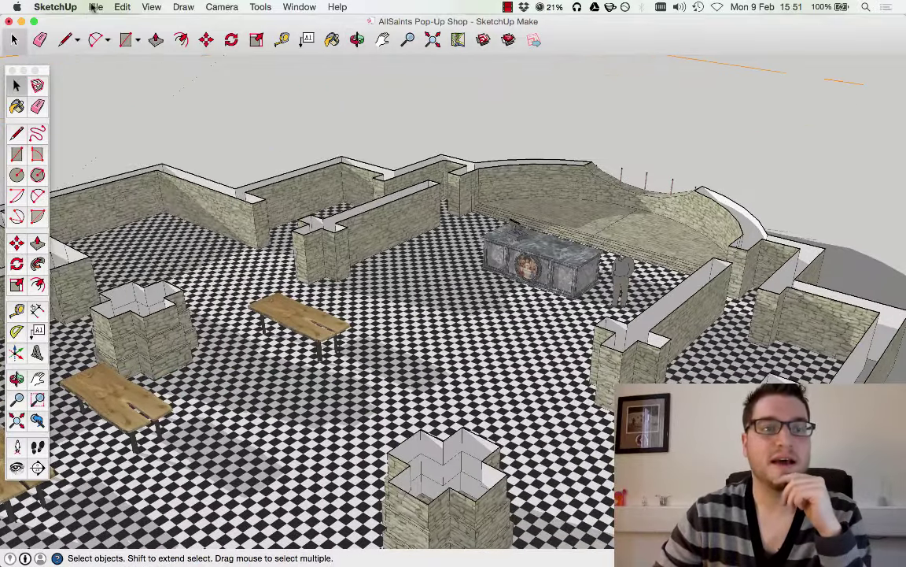
# Search 3D Warehouse for 'bookshelf' and load the 'Wide Bookshelf w/ Long Drawers' into the model.
pyautogui.click(94, 8)
pyautogui.moveTo(142, 189)
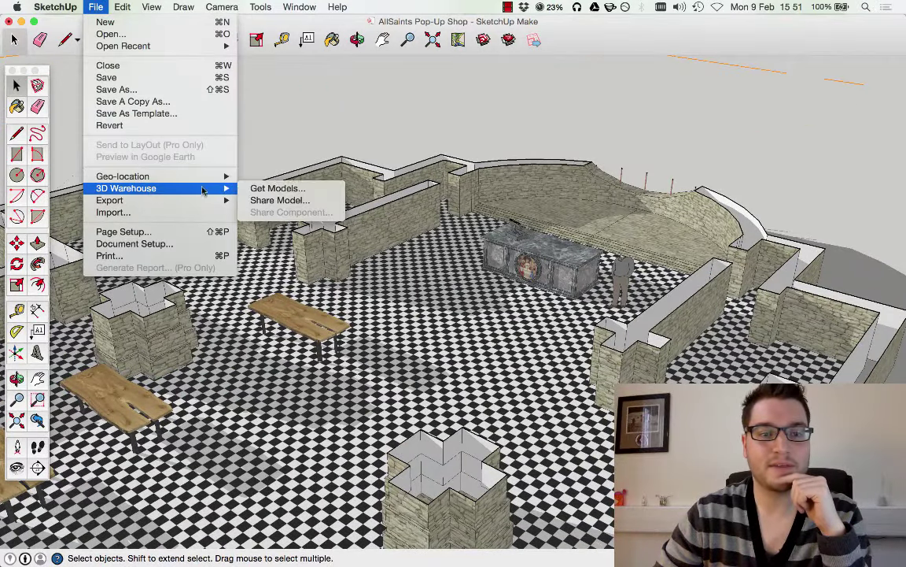
pyautogui.click(282, 190)
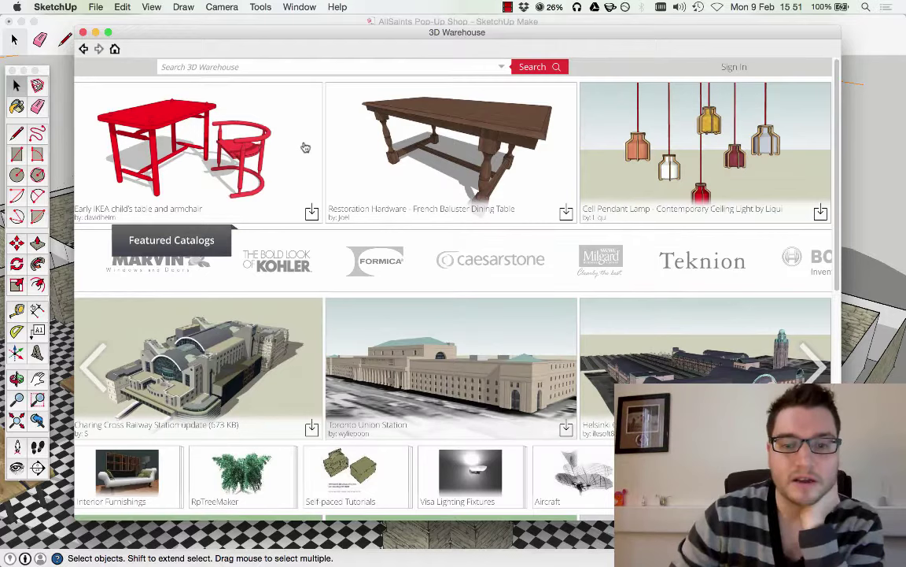
pyautogui.click(265, 68)
pyautogui.write('boo')
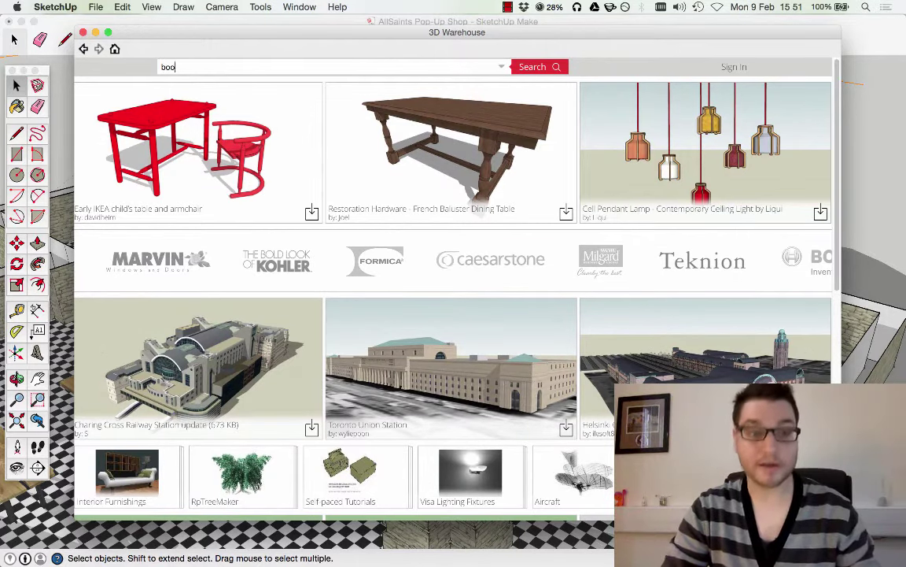
pyautogui.write('kshe')
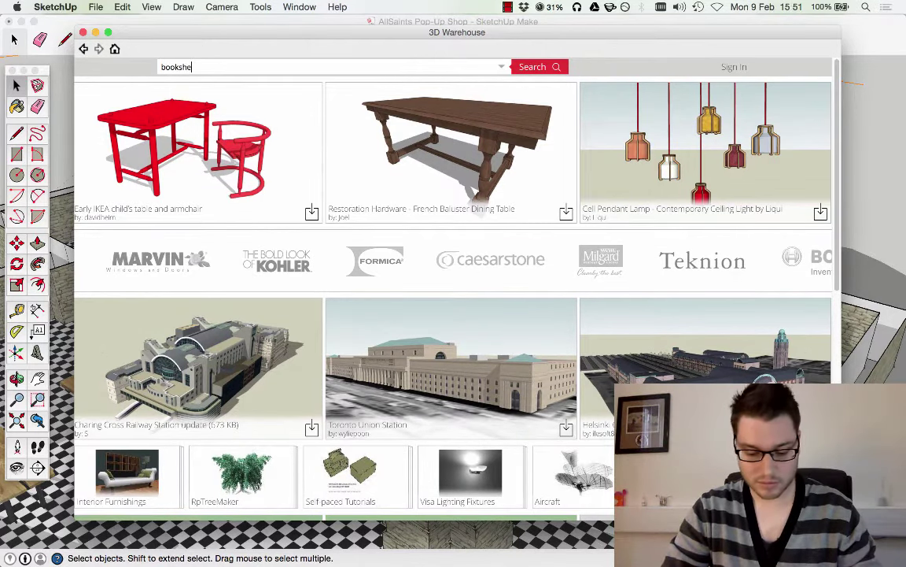
pyautogui.write('lf')
pyautogui.press('Return')
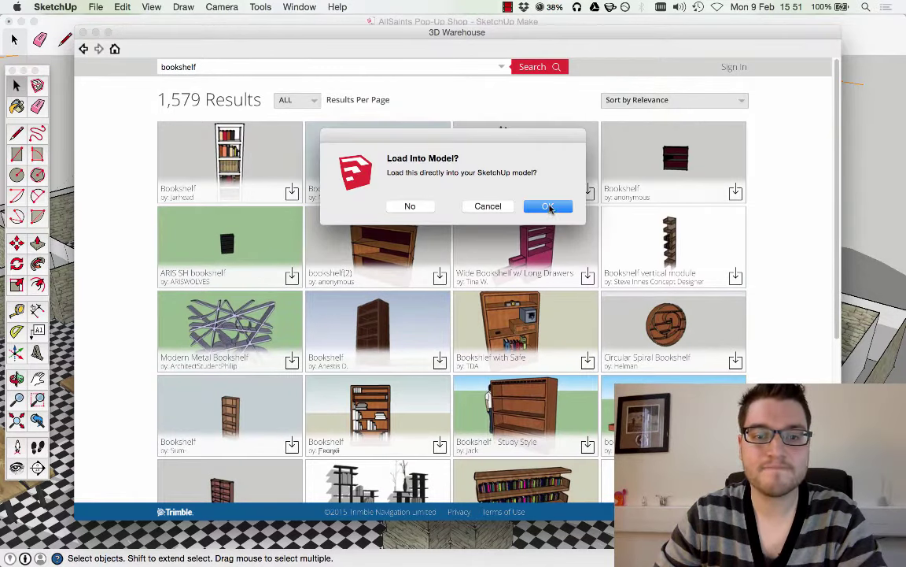
pyautogui.click(548, 206)
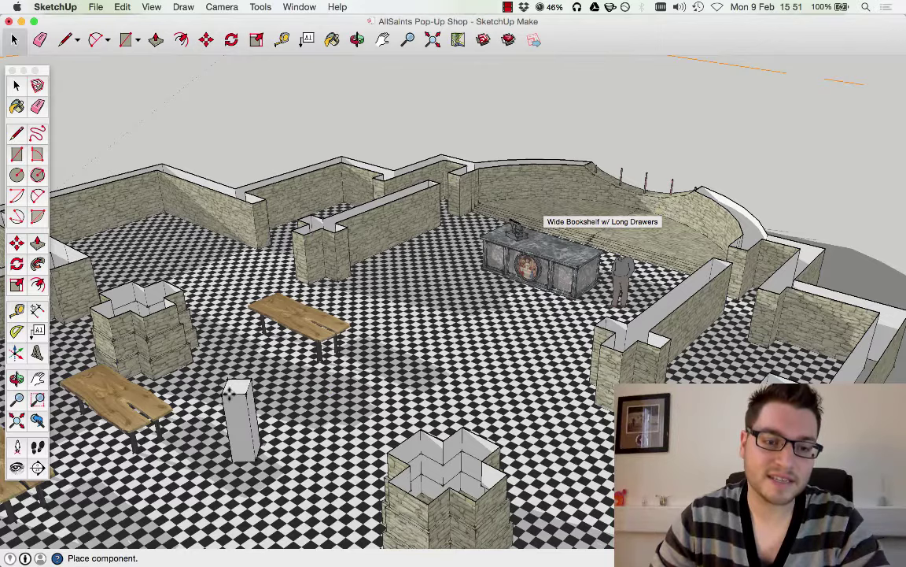
# Place the bookshelf on the shop floor beside the benches.
pyautogui.click(198, 356)
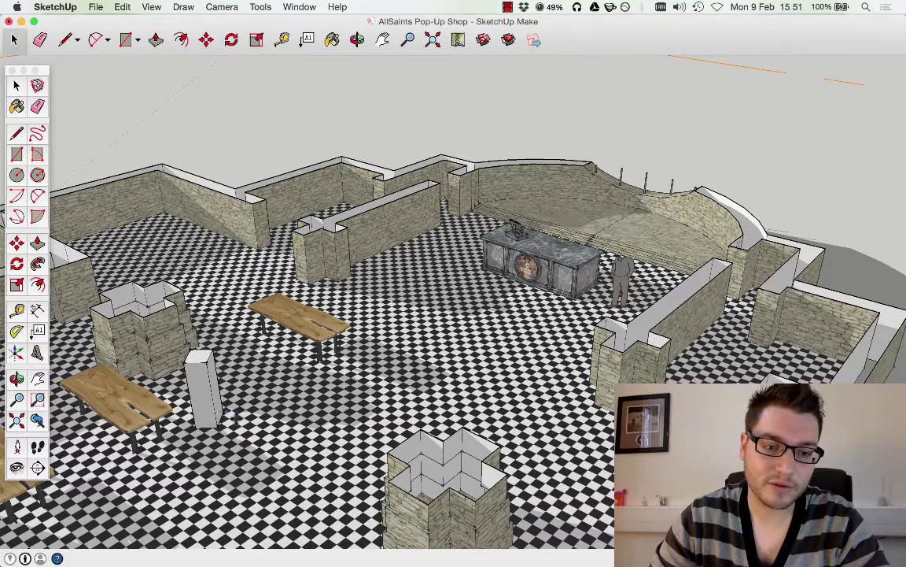
pyautogui.moveTo(227, 437); pyautogui.dragTo(784, 110, button='middle')
pyautogui.scroll(10, 579, 320)
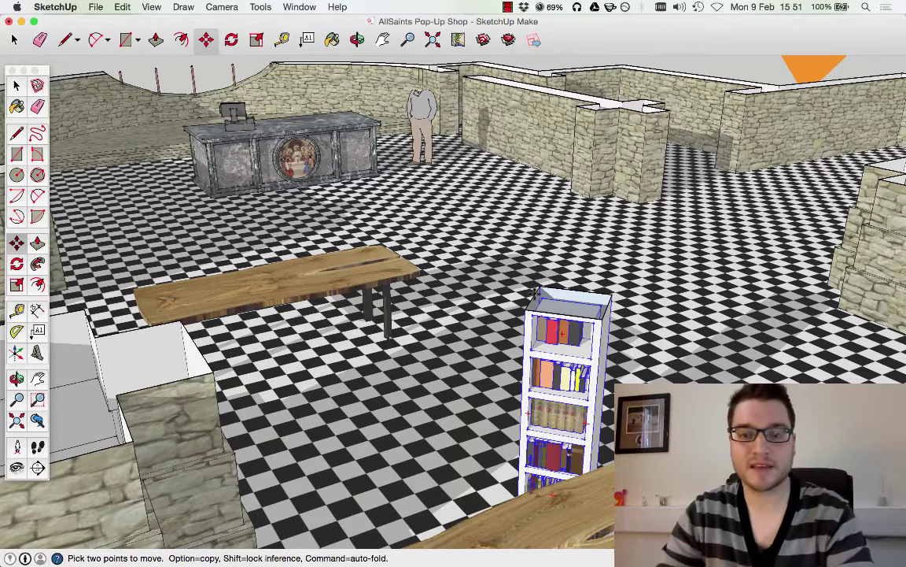
pyautogui.scroll(-10, 568, 307)
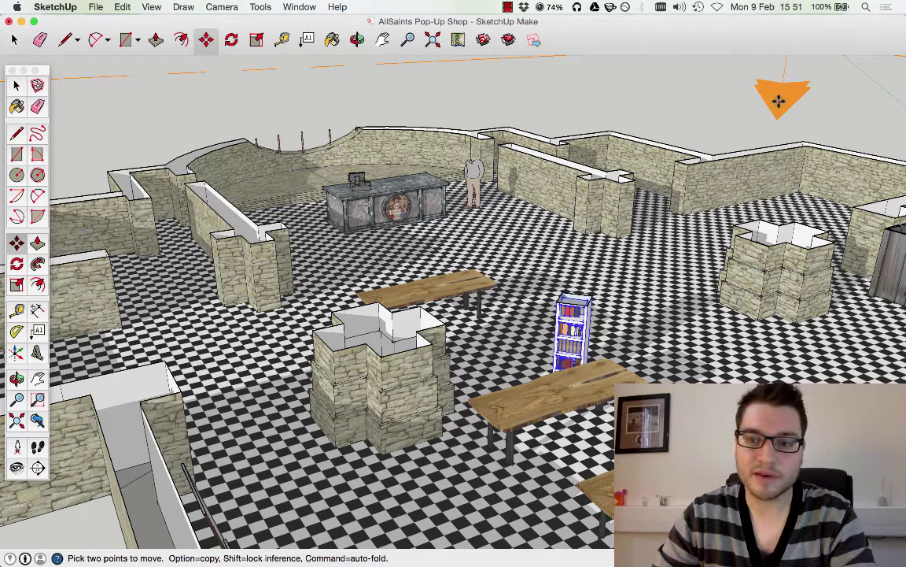
# Adjust the section plane with Move, then reframe the view around the benches.
pyautogui.press('super+t')
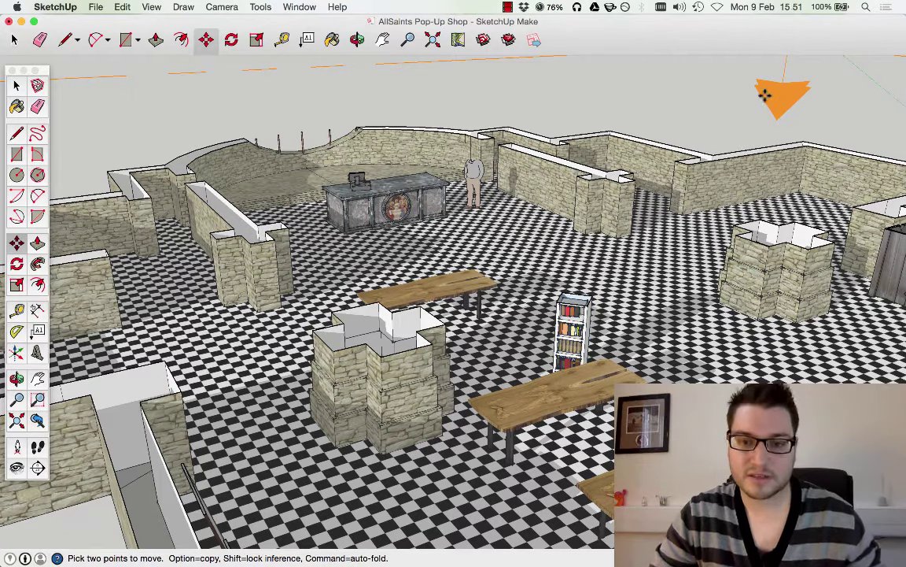
pyautogui.click(16, 85)
pyautogui.click(16, 243)
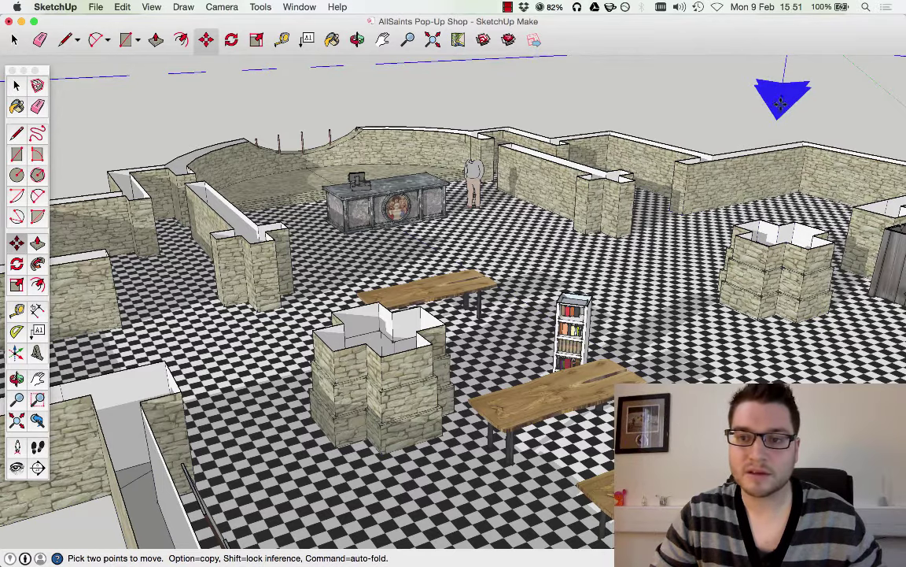
pyautogui.moveTo(779, 122); pyautogui.dragTo(776, 91)
pyautogui.moveTo(696, 123); pyautogui.dragTo(690, 140, button='middle')
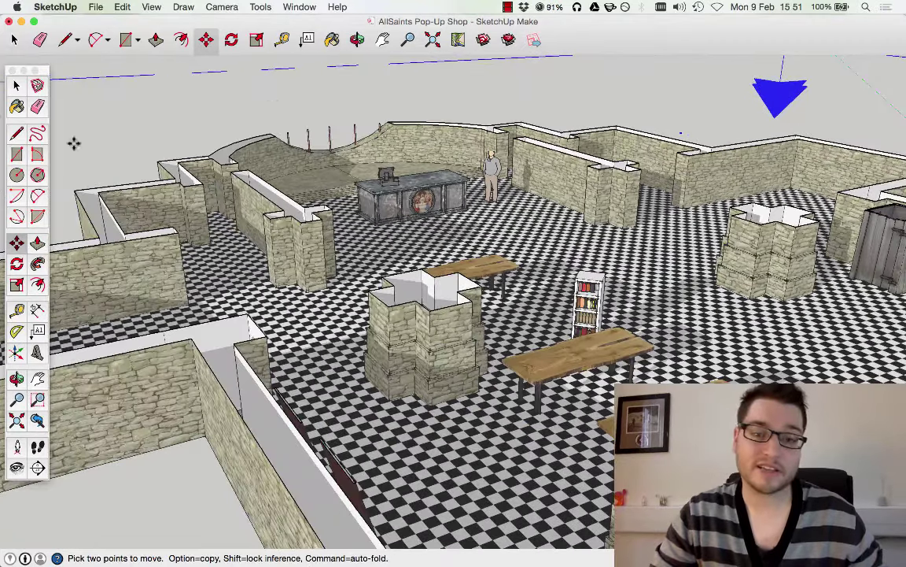
pyautogui.press('space')
pyautogui.moveTo(551, 236); pyautogui.dragTo(382, 272, button='middle')
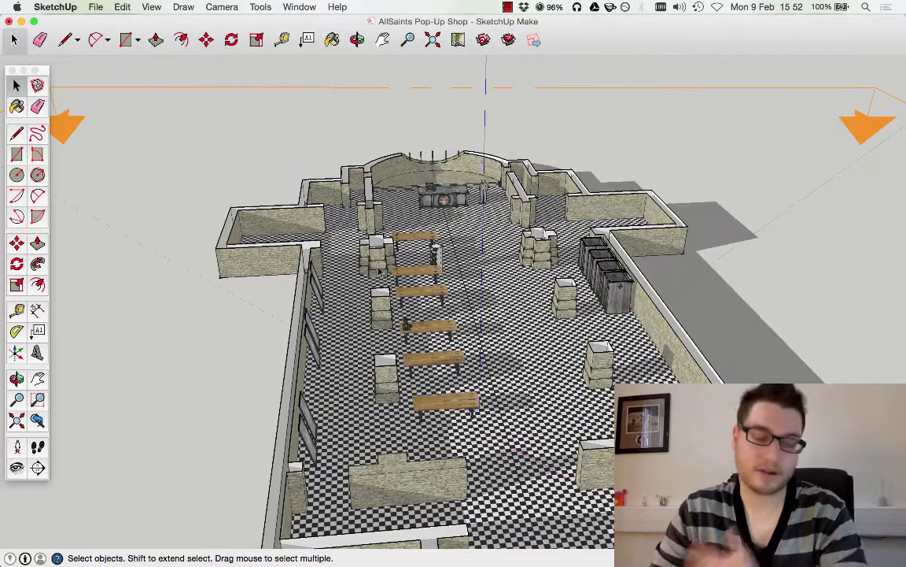
pyautogui.moveTo(326, 304); pyautogui.dragTo(325, 326, button='middle')
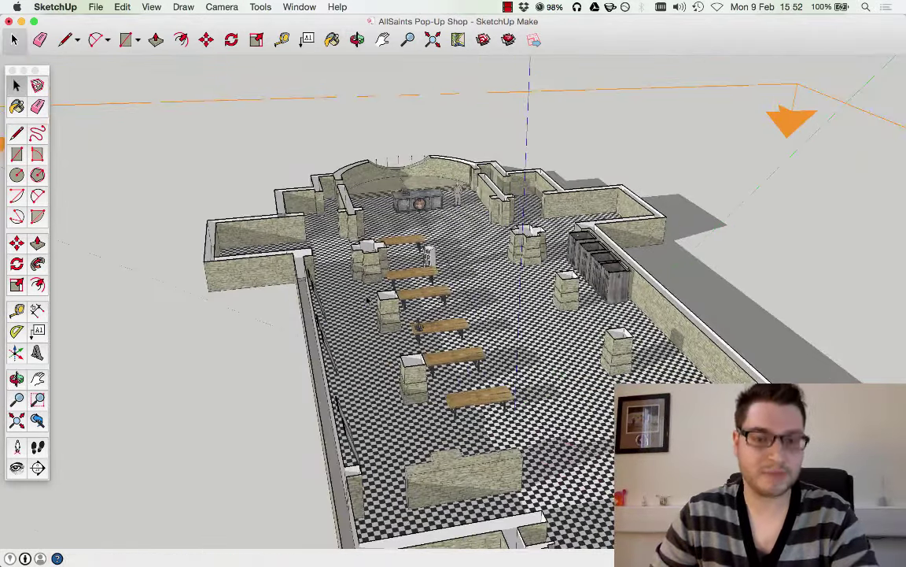
pyautogui.scroll(5, 324, 346)
pyautogui.scroll(3, 207, 306)
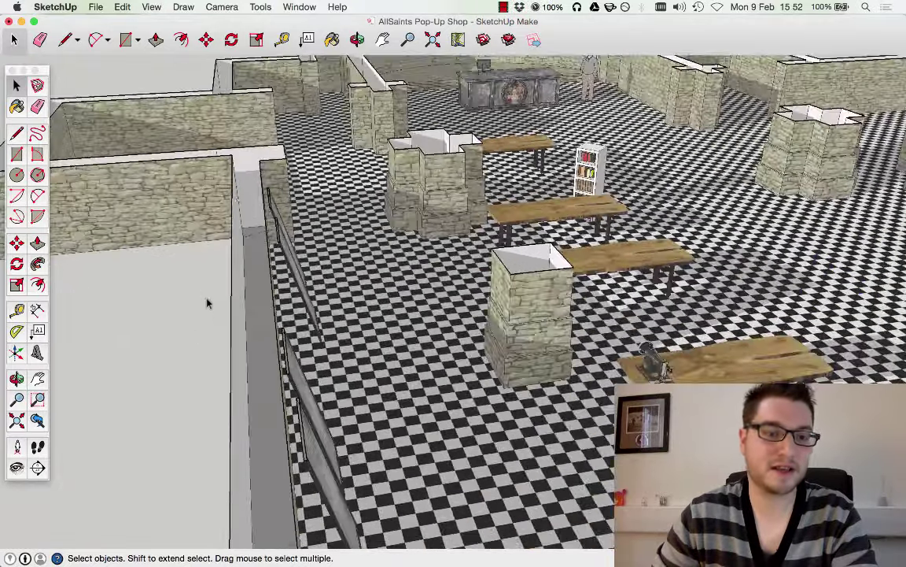
pyautogui.scroll(-3, 429, 302)
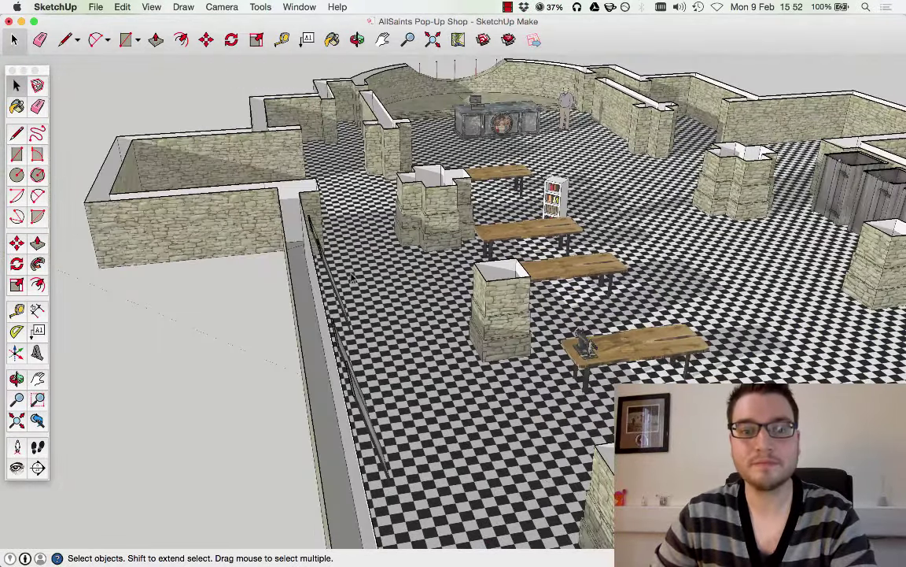
pyautogui.scroll(-3, 351, 277)
pyautogui.moveTo(344, 274)
pyautogui.mouseDown(button='middle')
pyautogui.moveTo(389, 261)
pyautogui.moveTo(345, 289)
pyautogui.mouseUp(button='middle')
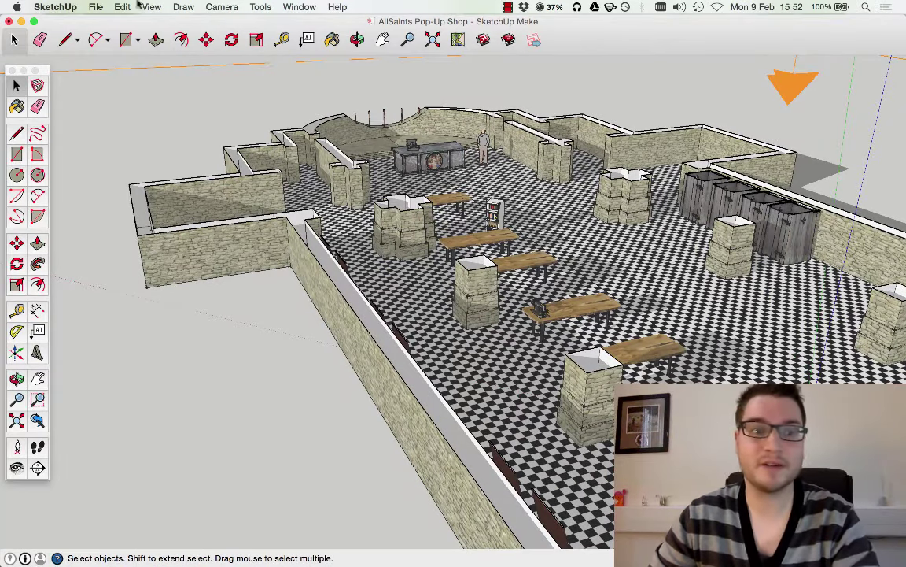
# Paint the cut wall tops magenta using the Apple colour collection.
pyautogui.press('b')
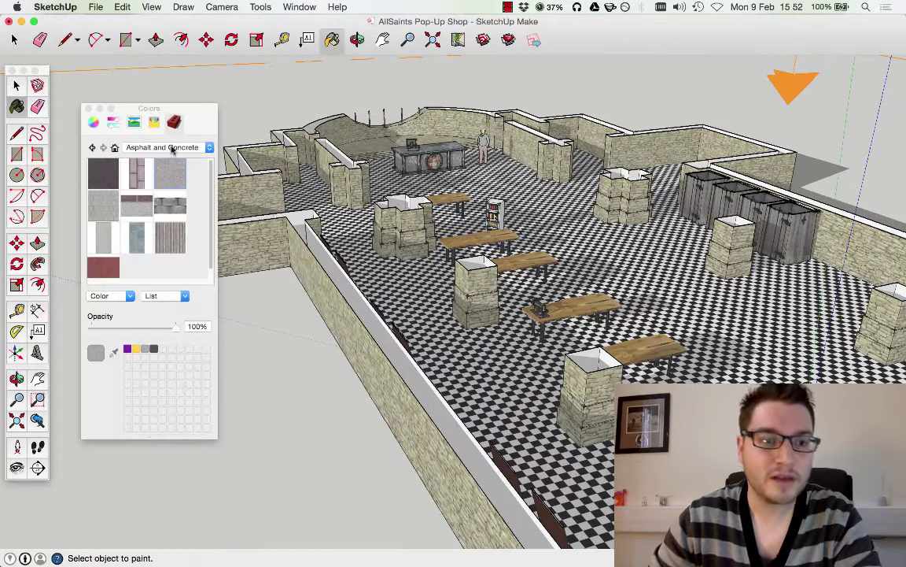
pyautogui.click(172, 148)
pyautogui.click(138, 135)
pyautogui.click(170, 205)
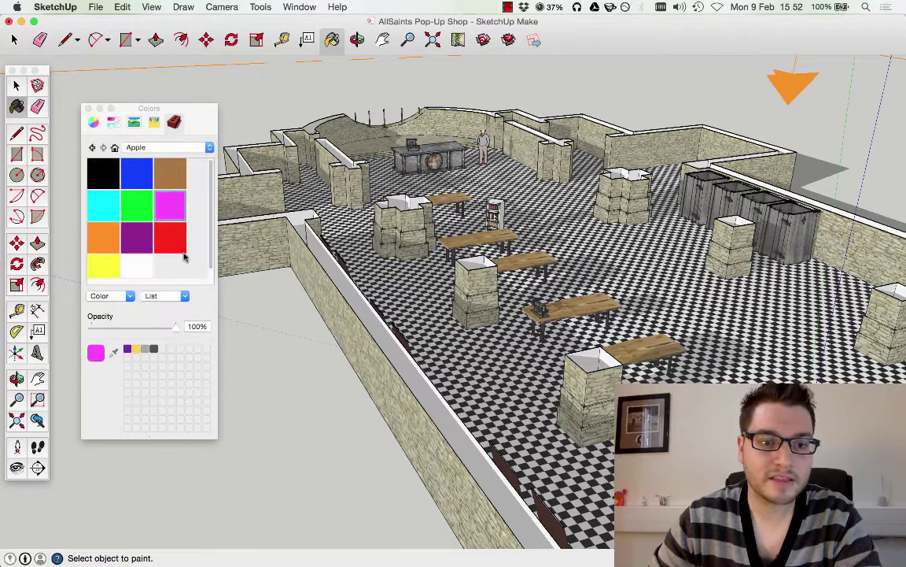
pyautogui.keyDown('shift'); pyautogui.click(325, 250); pyautogui.keyUp('shift')
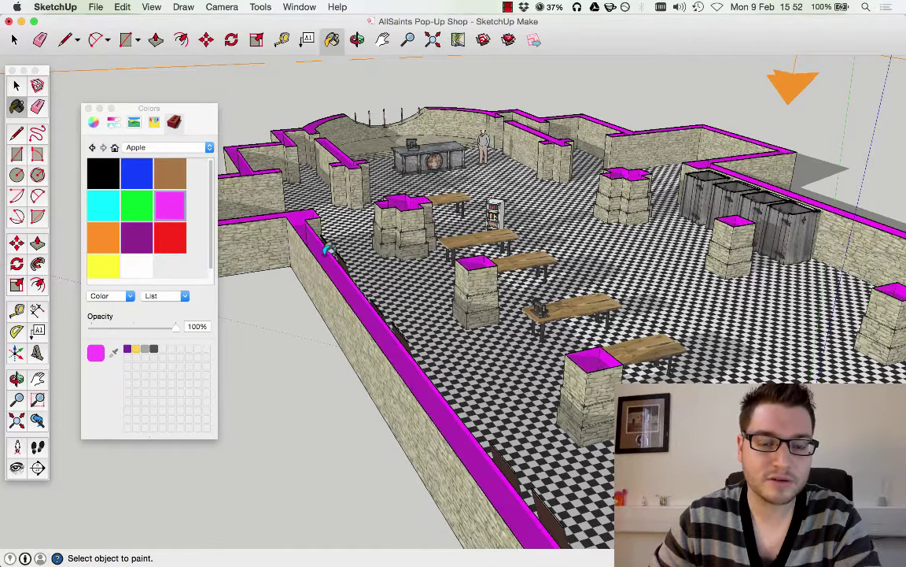
pyautogui.press('space')
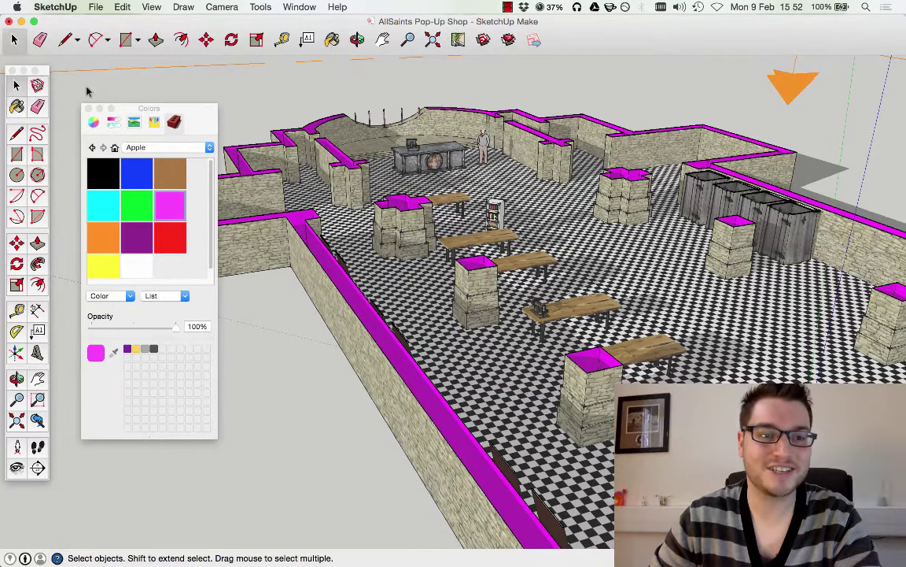
# Orbit and zoom to reframe the magenta-capped model, then open the View menu.
pyautogui.moveTo(465, 144); pyautogui.dragTo(158, 95, button='middle')
pyautogui.moveTo(234, 123); pyautogui.dragTo(233, 283, button='middle')
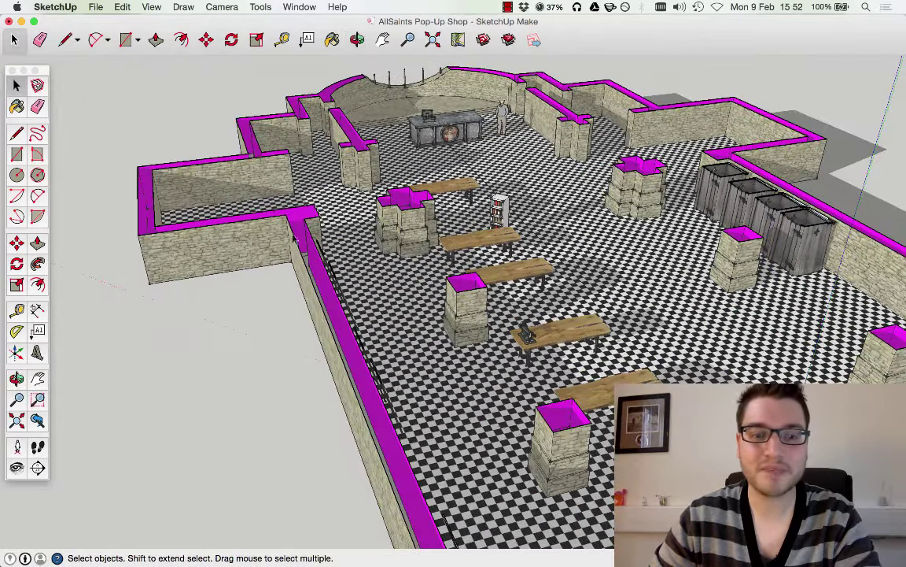
pyautogui.scroll(3, 232, 283)
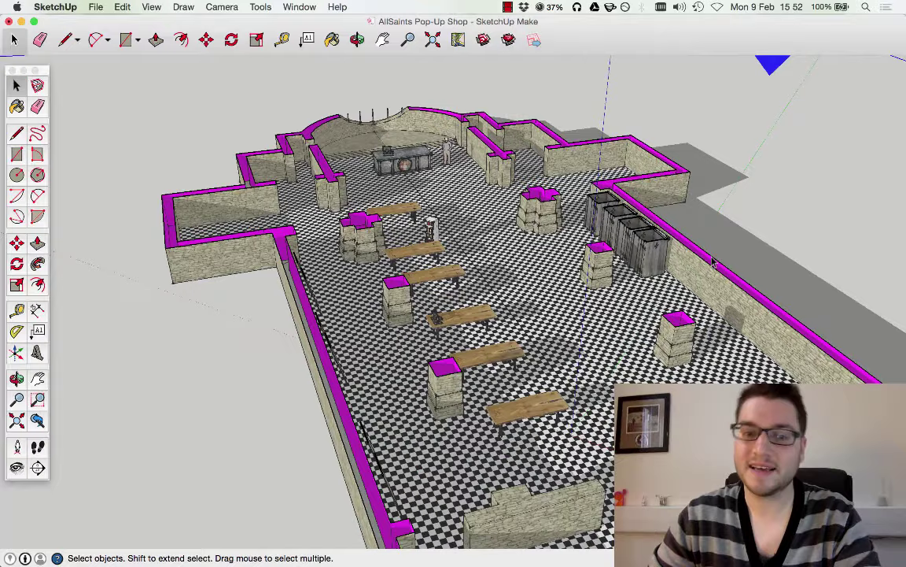
pyautogui.scroll(-4, 713, 263)
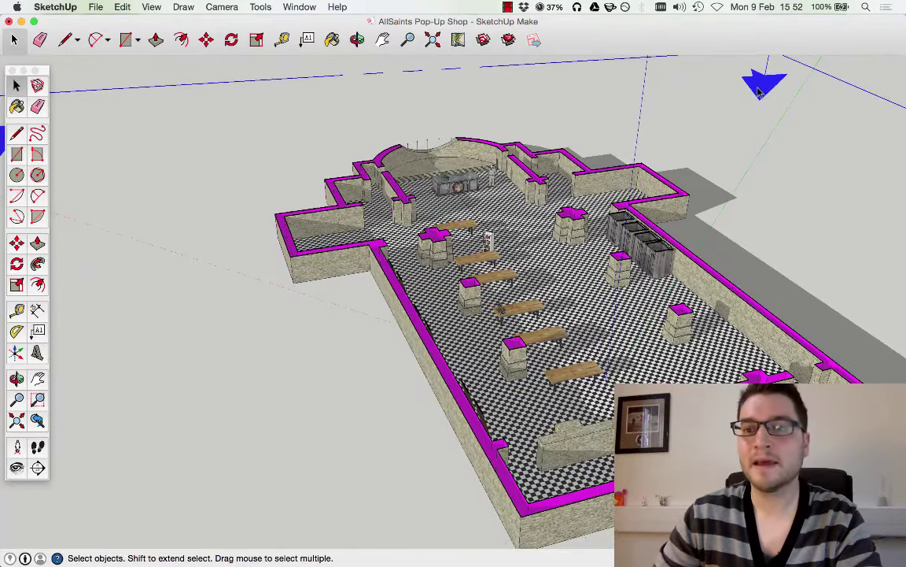
pyautogui.click(152, 7)
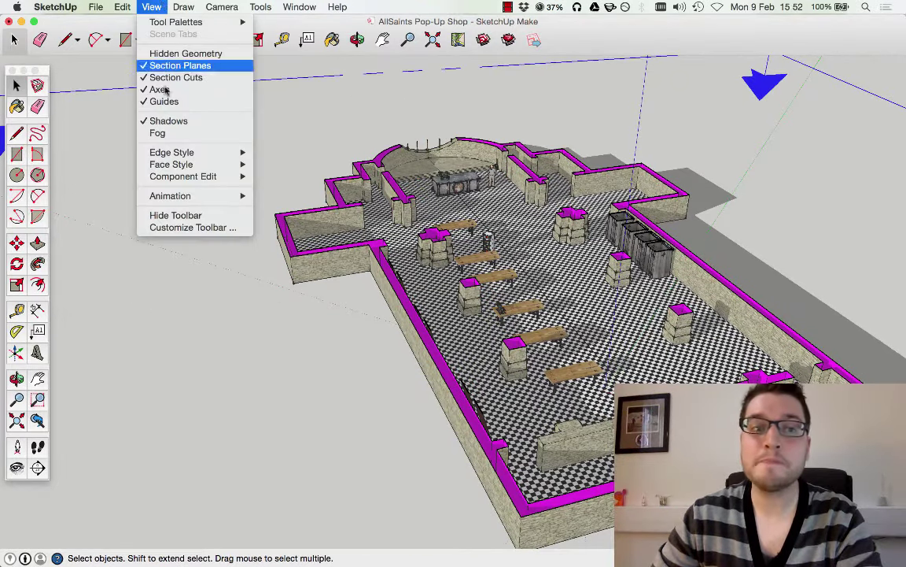
# Uncheck View > Section Planes and zoom to review the sectioned shop model.
pyautogui.click(230, 68)
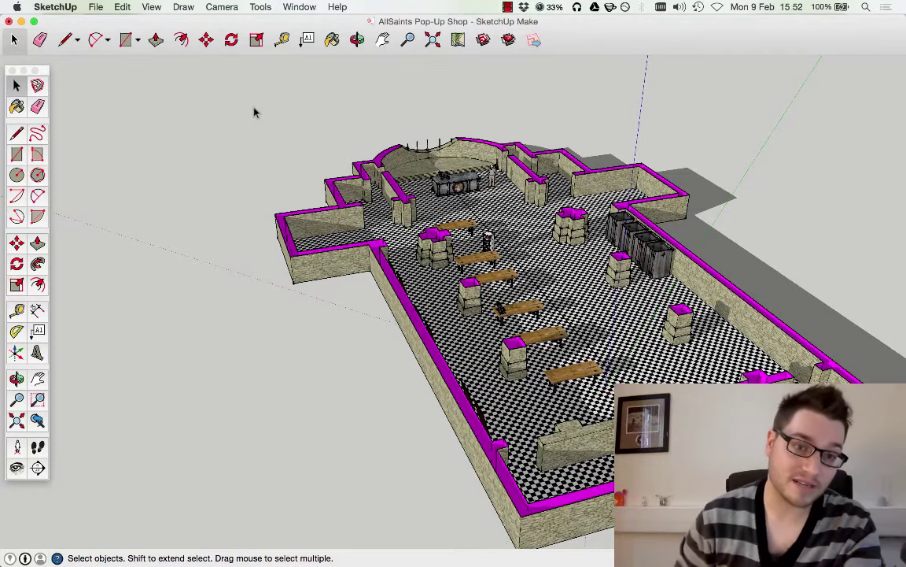
pyautogui.scroll(-2, 252, 140)
pyautogui.scroll(2, 508, 157)
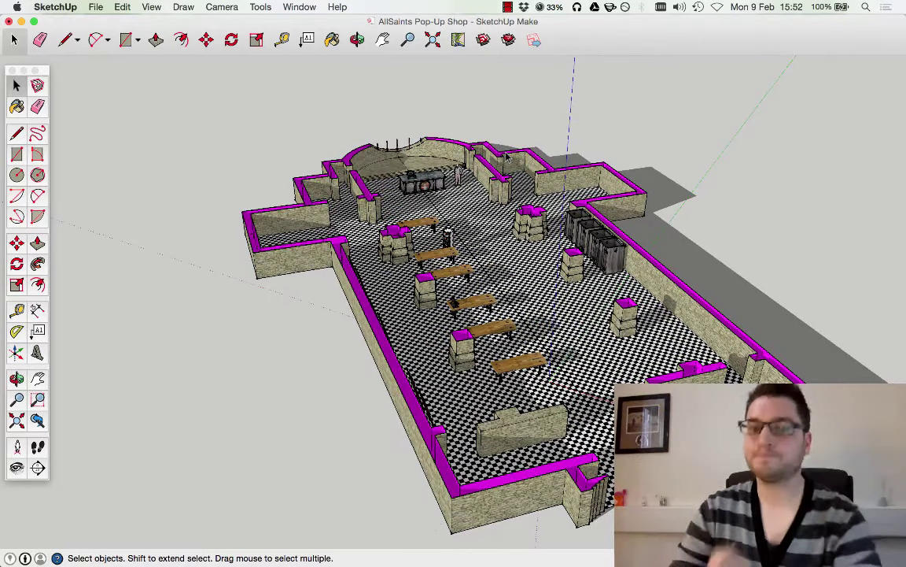
pyautogui.click(151, 7)
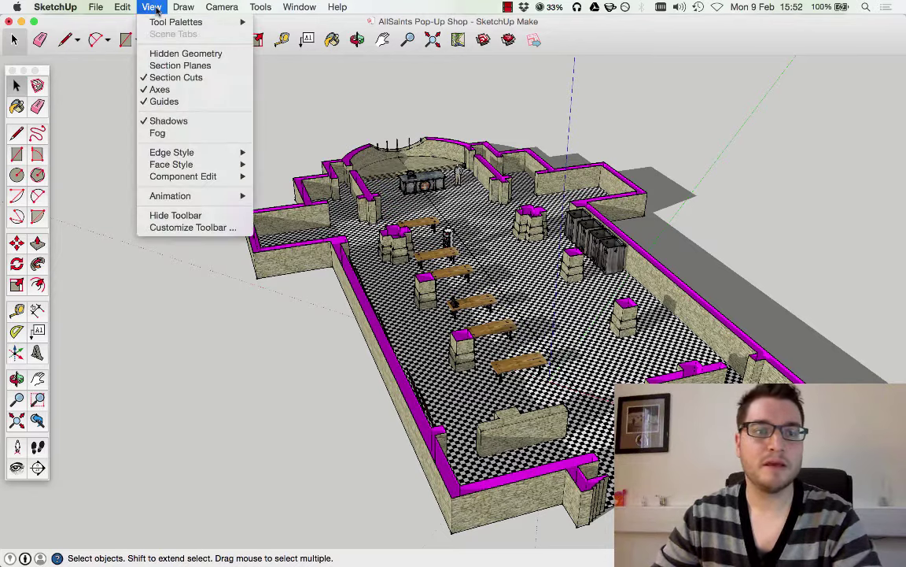
pyautogui.click(197, 66)
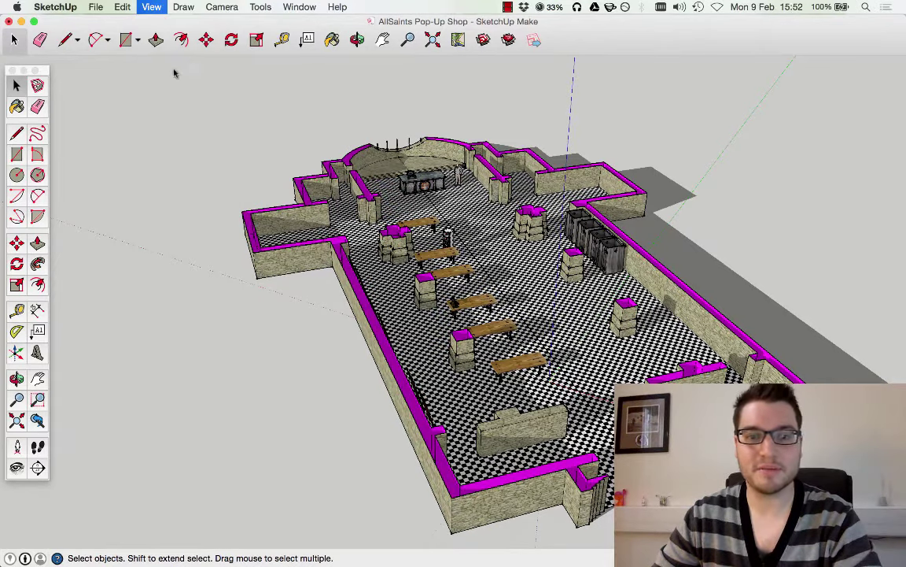
pyautogui.scroll(-3, 206, 110)
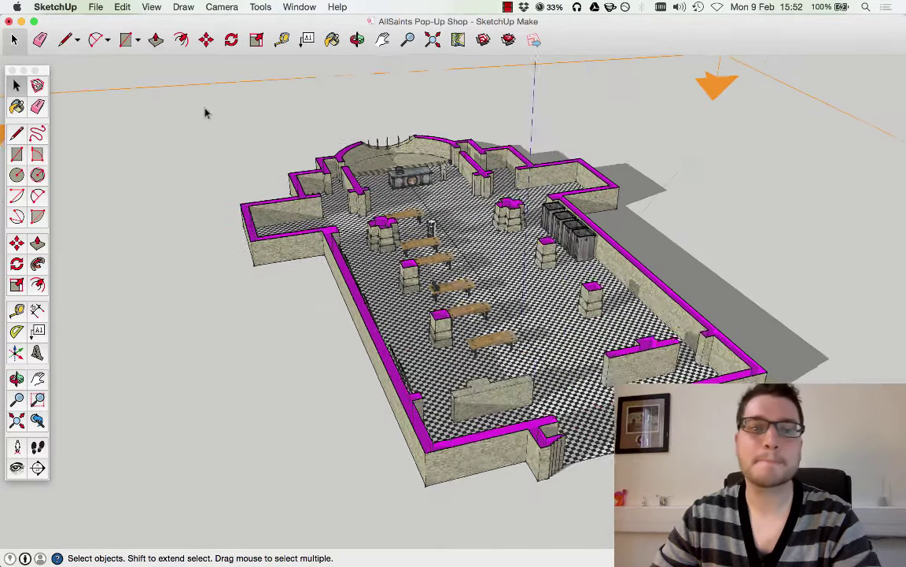
pyautogui.click(149, 7)
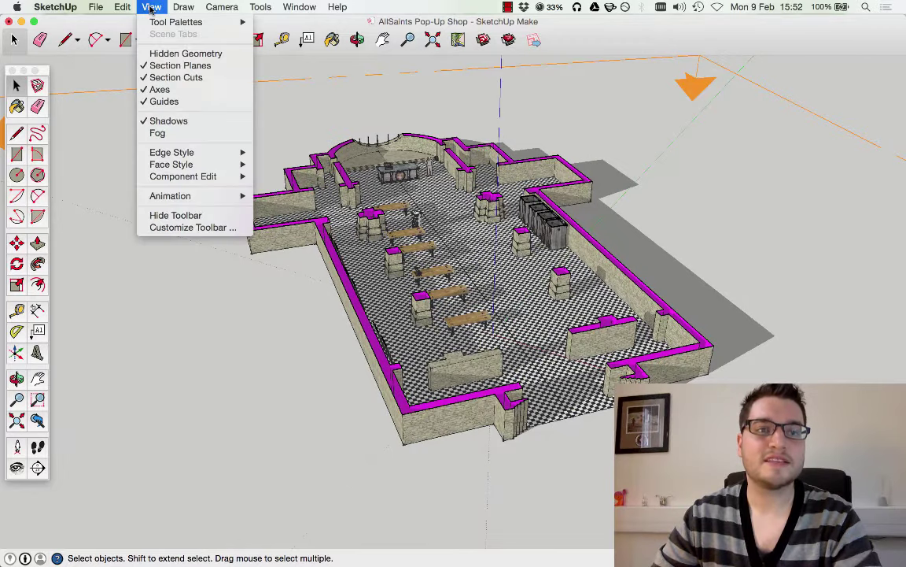
pyautogui.click(187, 79)
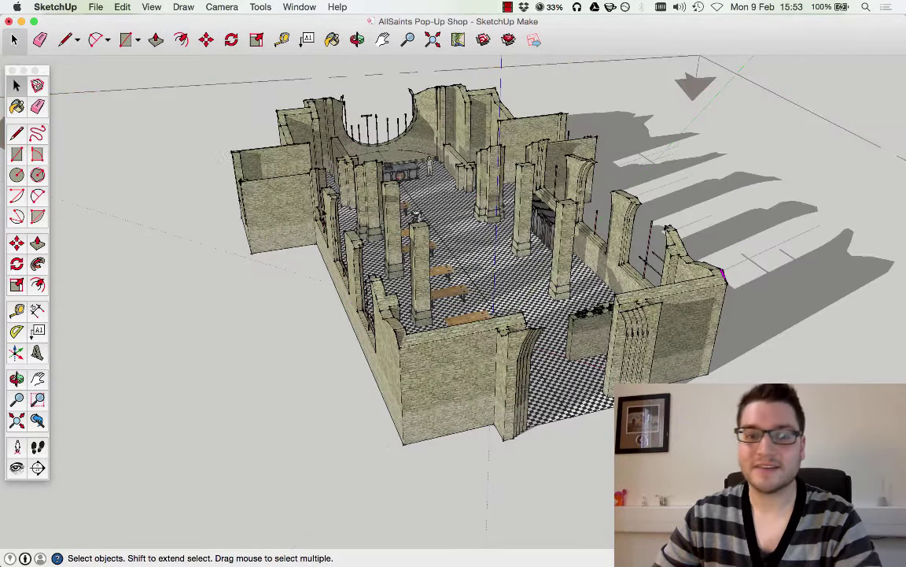
pyautogui.moveTo(224, 183); pyautogui.dragTo(422, 370, button='middle')
pyautogui.scroll(5, 380, 337)
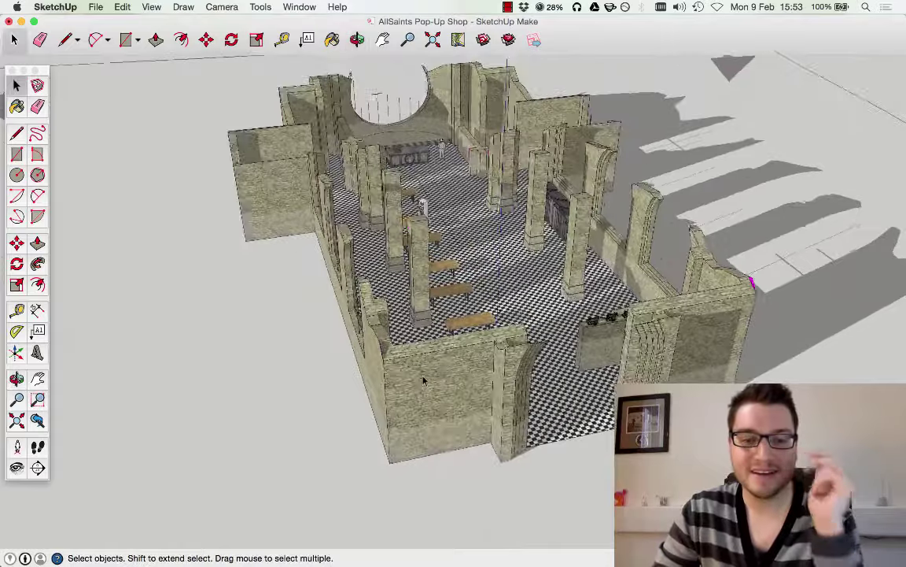
pyautogui.scroll(3, 329, 325)
pyautogui.scroll(-4, 329, 325)
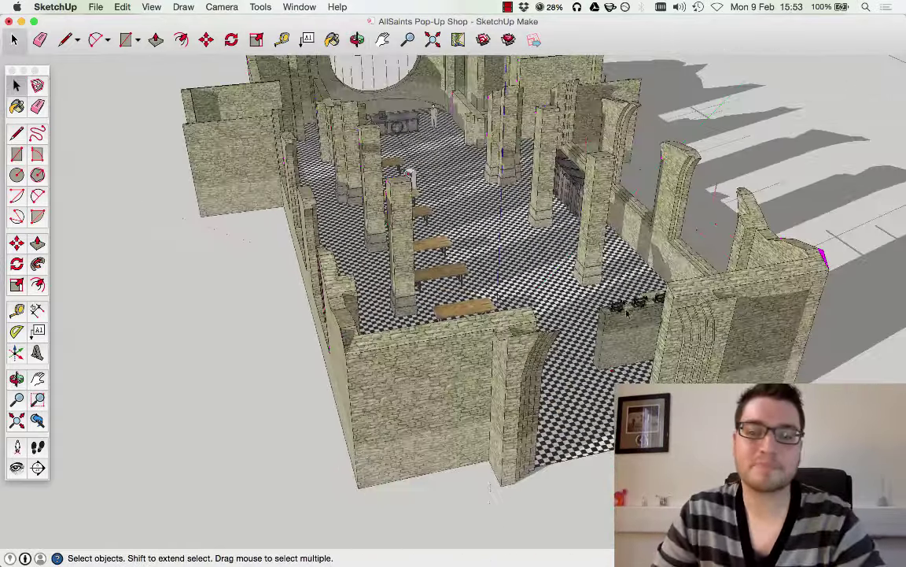
pyautogui.moveTo(567, 279); pyautogui.dragTo(651, 299, button='middle')
pyautogui.scroll(-3, 650, 297)
pyautogui.moveTo(566, 142); pyautogui.dragTo(598, 141, button='middle')
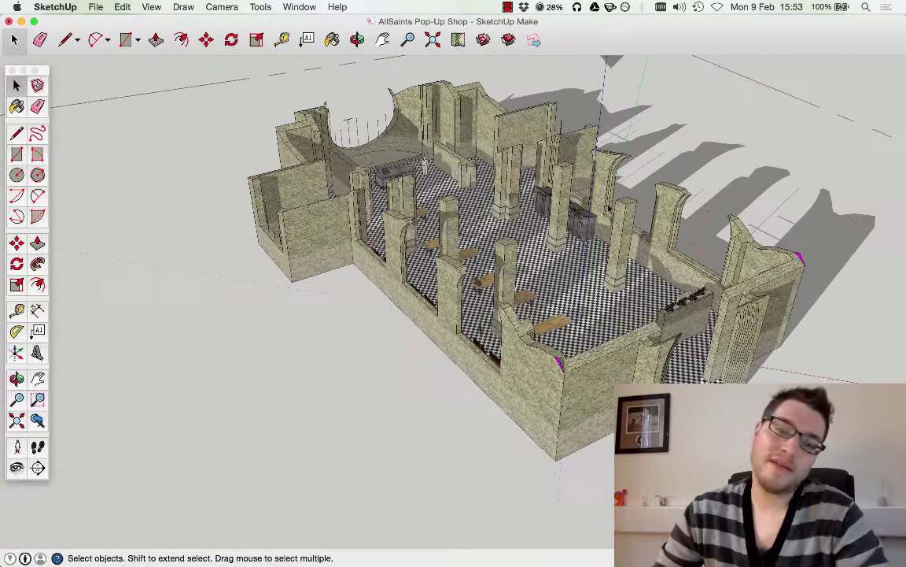
pyautogui.click(152, 6)
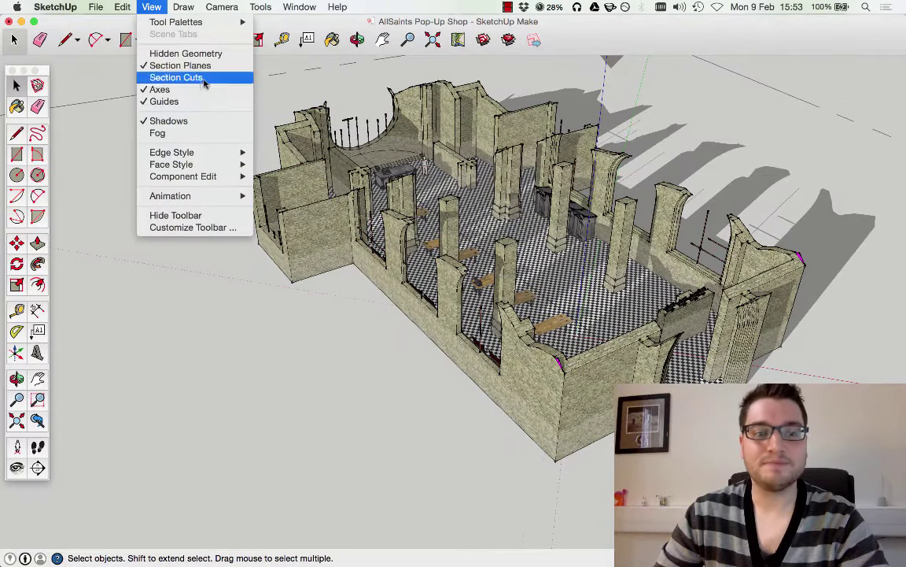
pyautogui.click(202, 79)
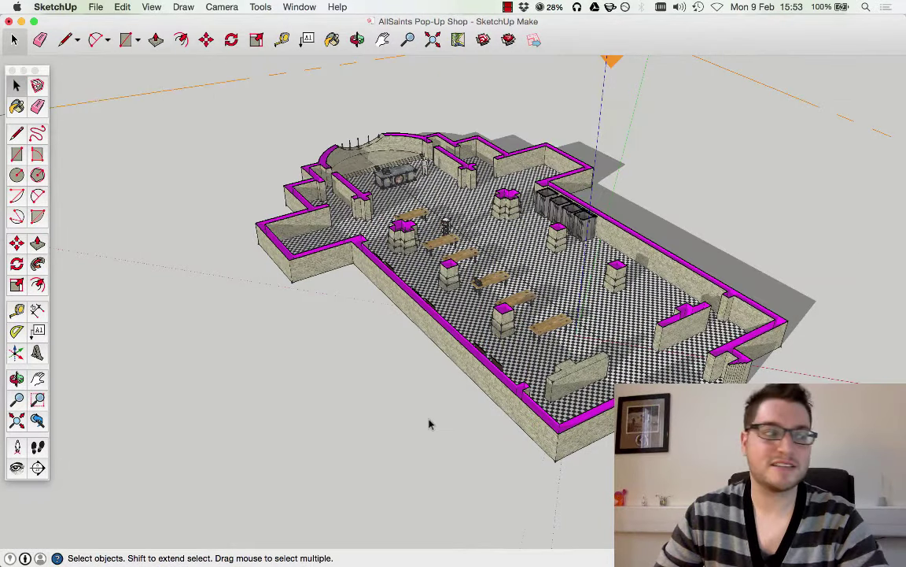
pyautogui.scroll(-3, 481, 464)
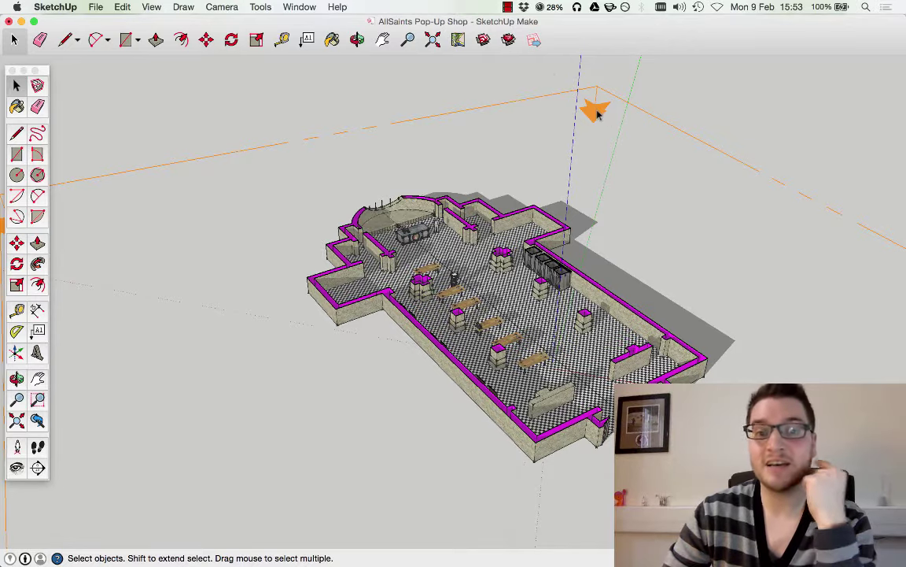
pyautogui.click(149, 7)
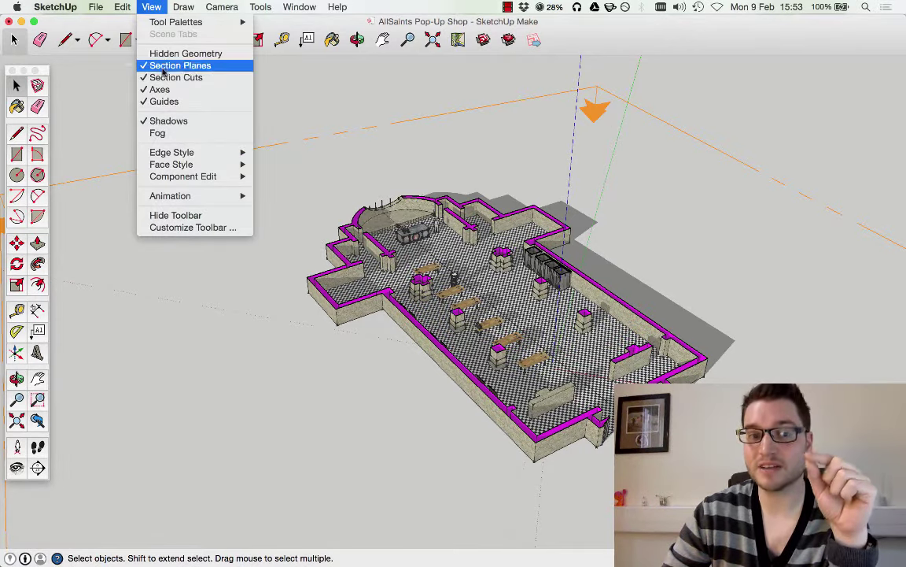
pyautogui.click(323, 99)
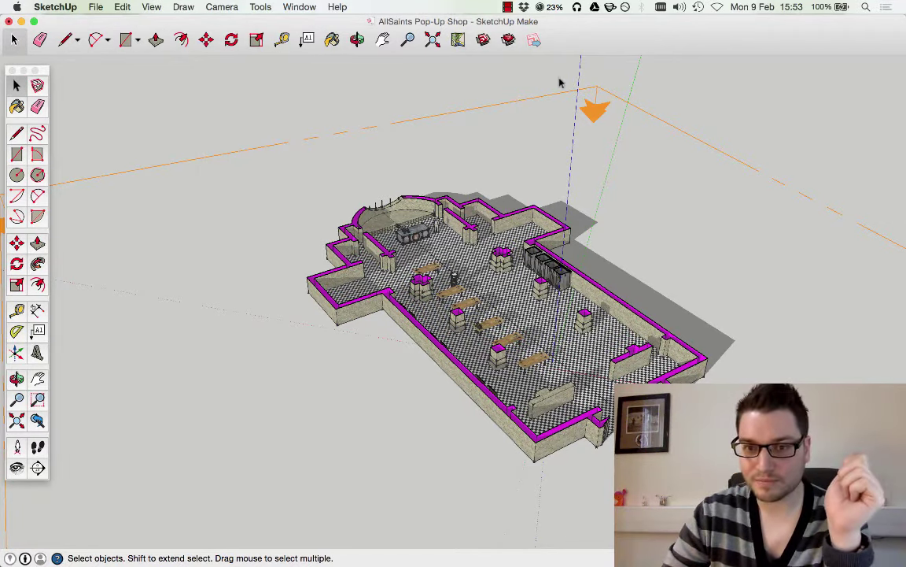
# Toggle the section plane's Active Cut off and back on, then reverse its cut direction.
pyautogui.click(596, 113)
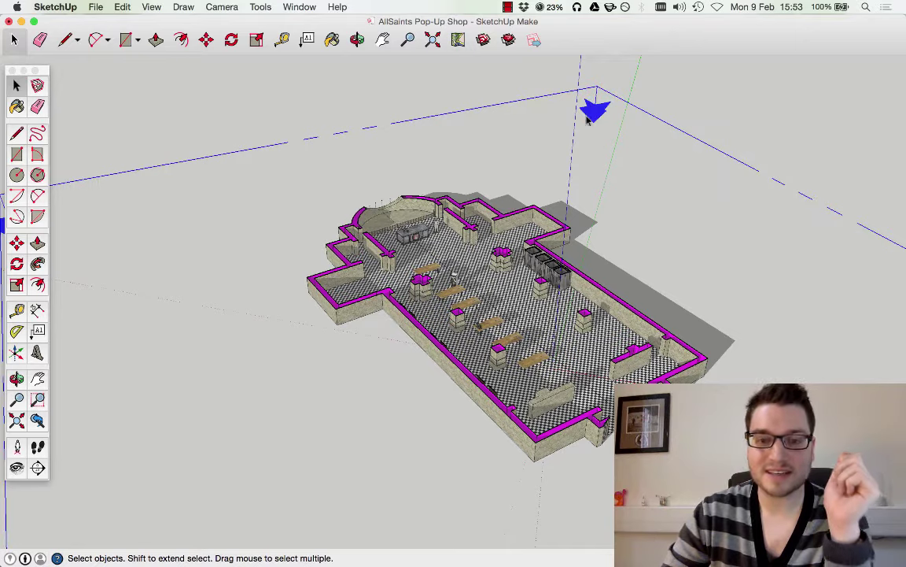
pyautogui.rightClick(592, 114)
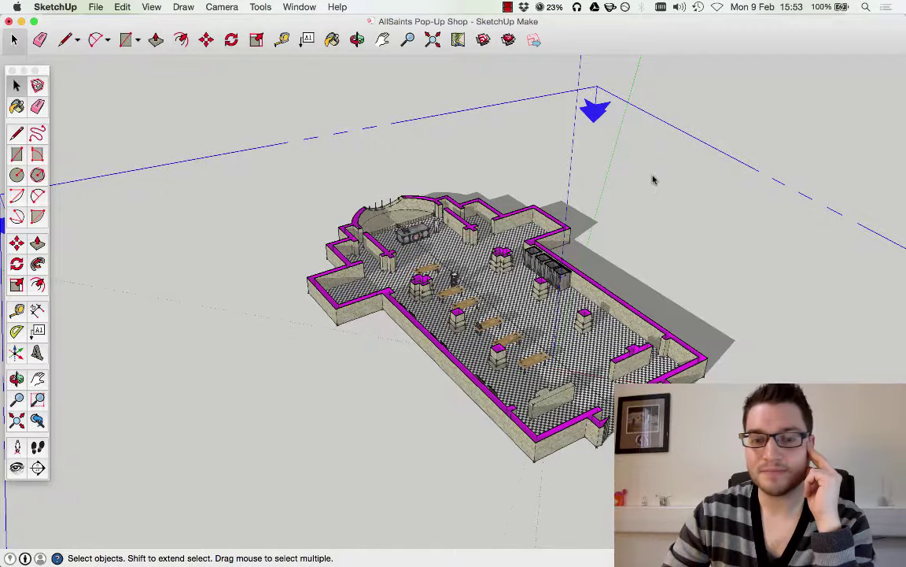
pyautogui.doubleClick(597, 108)
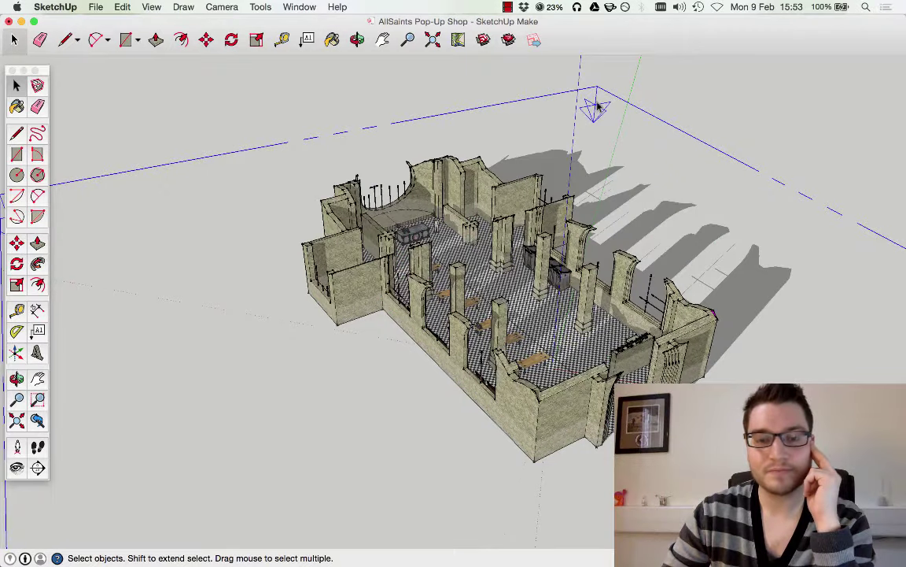
pyautogui.rightClick(591, 107)
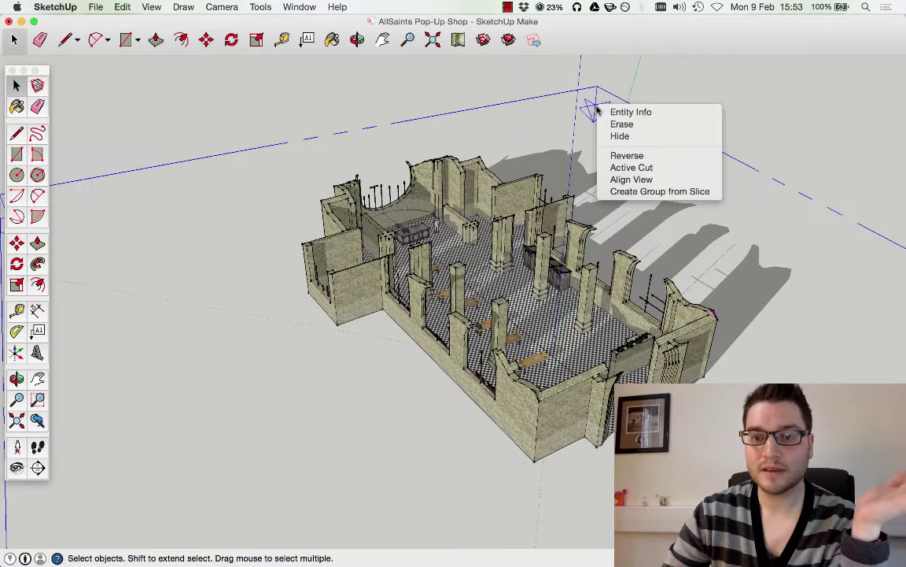
pyautogui.press('Escape')
pyautogui.rightClick(597, 111)
pyautogui.click(637, 171)
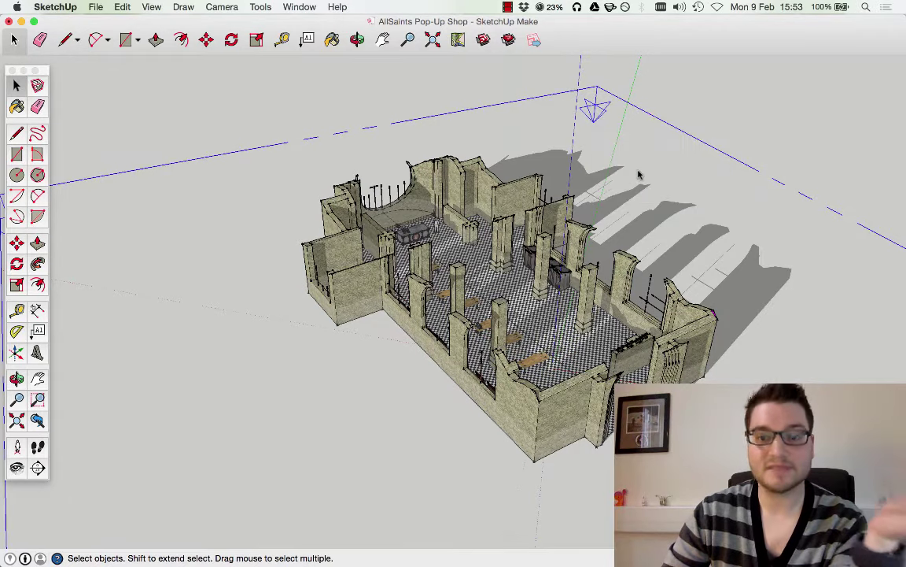
pyautogui.rightClick(598, 110)
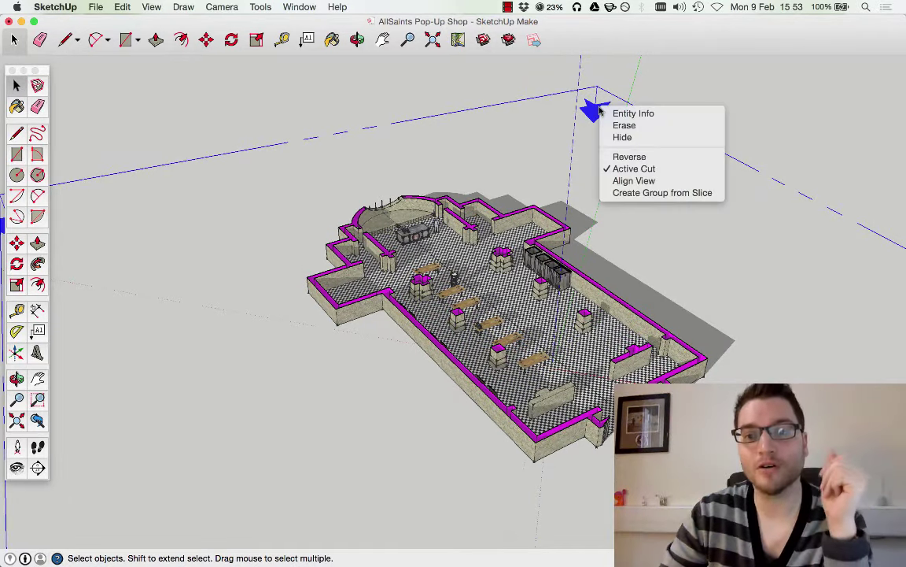
pyautogui.click(696, 156)
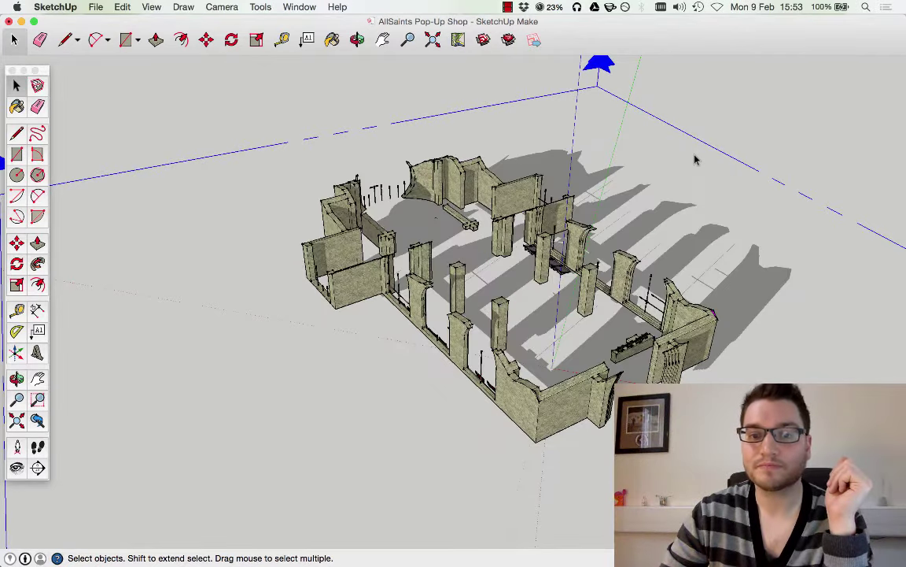
# Reverse the cut back to the floor plan, then uncheck Active Cut to show the full ruin.
pyautogui.press('o')
pyautogui.moveTo(492, 165); pyautogui.dragTo(428, 386)
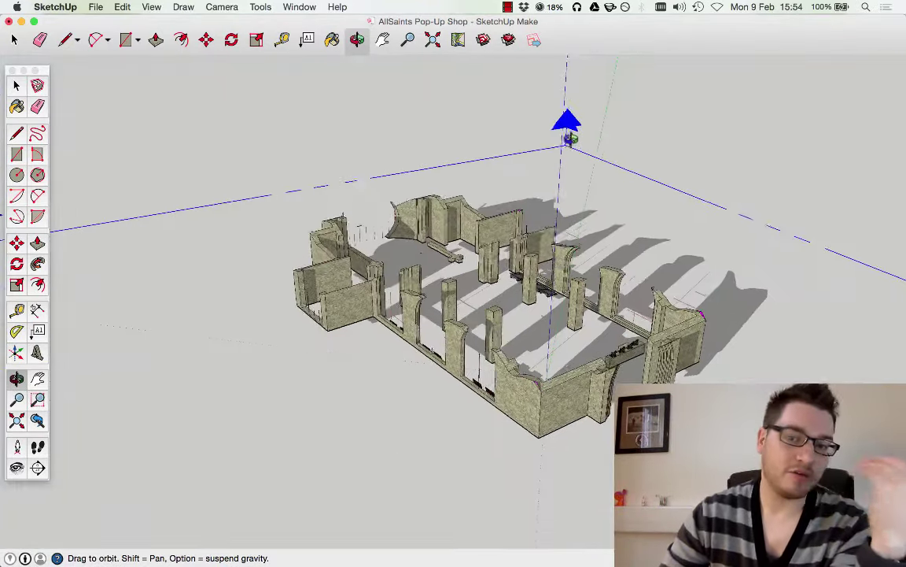
pyautogui.press('space')
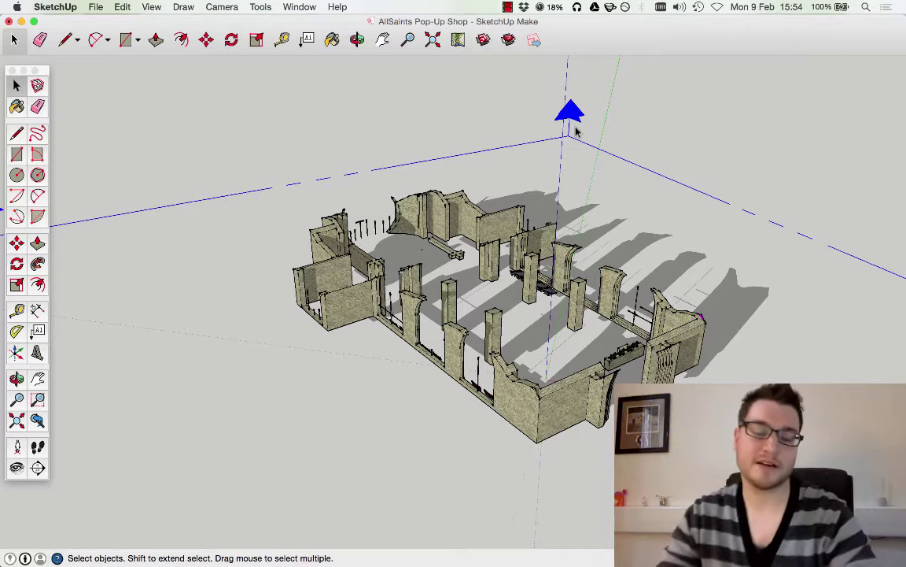
pyautogui.click(565, 116)
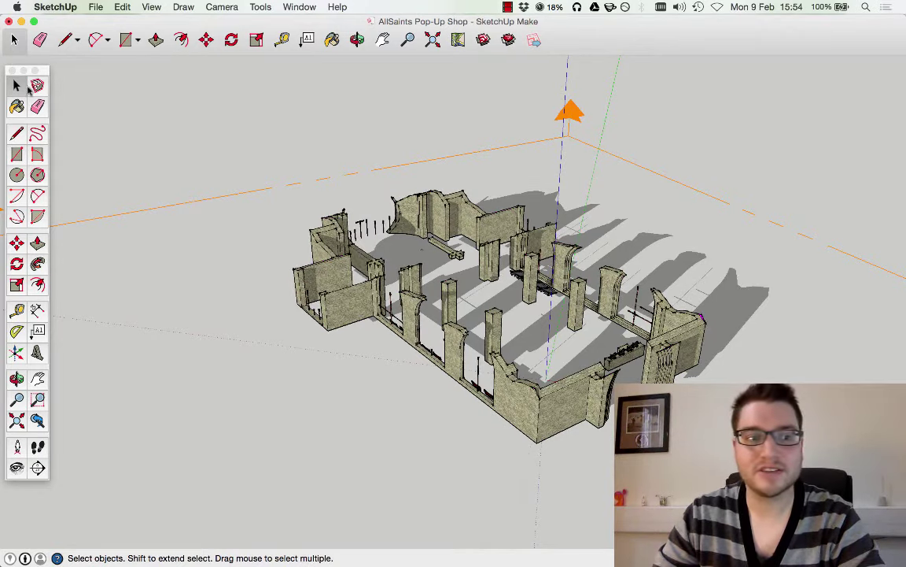
pyautogui.rightClick(571, 135)
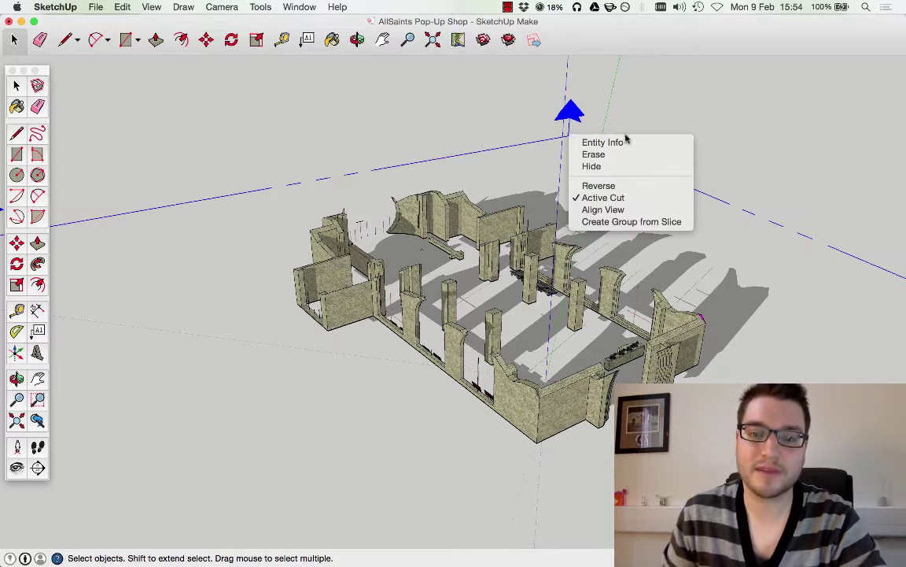
pyautogui.click(599, 185)
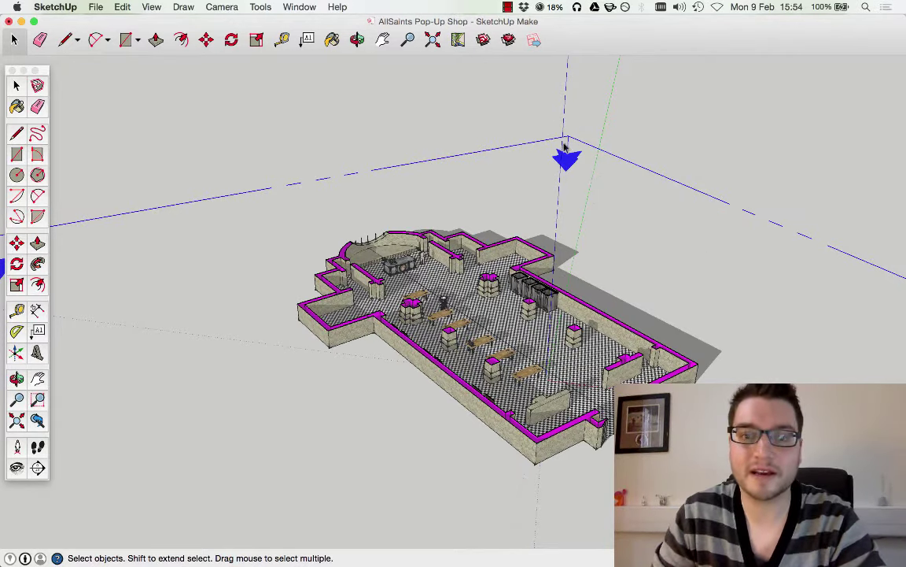
pyautogui.rightClick(564, 151)
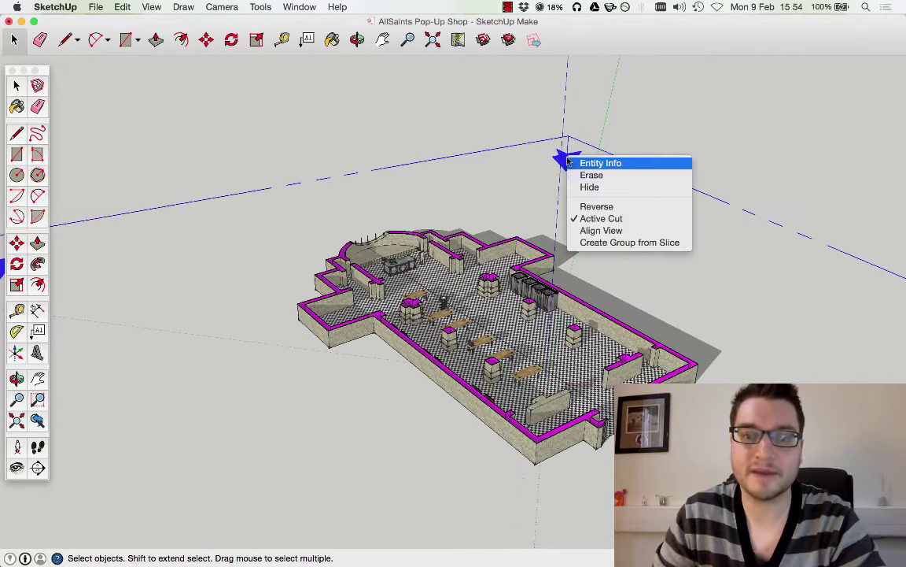
pyautogui.click(637, 222)
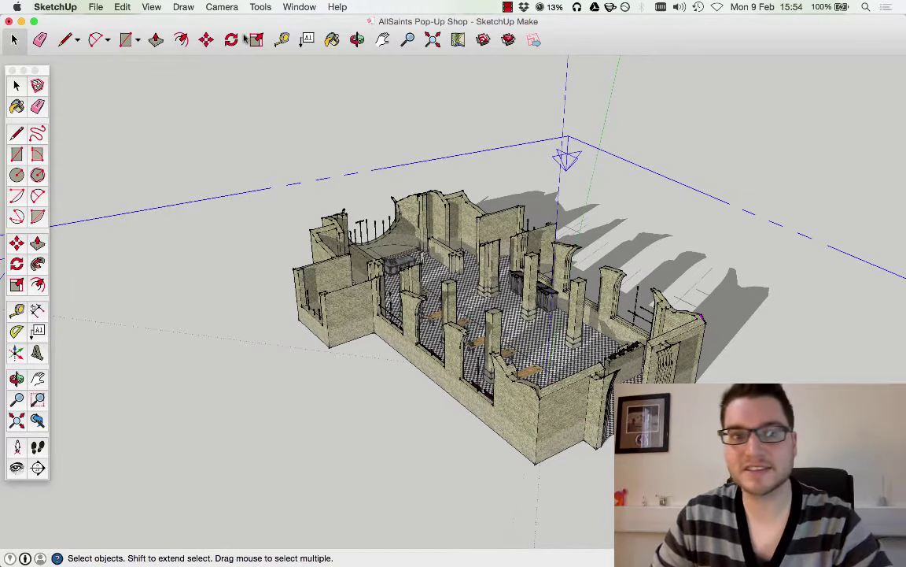
pyautogui.click(262, 6)
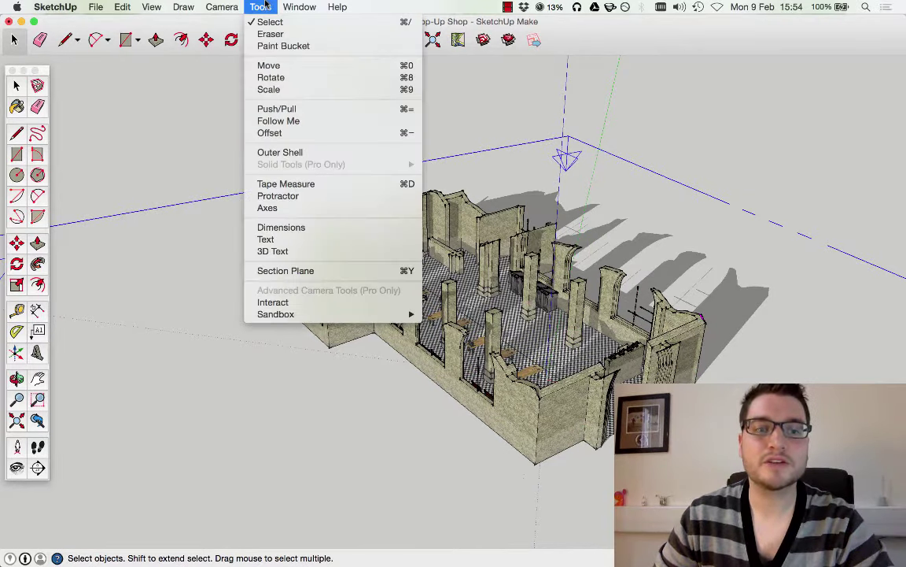
pyautogui.click(314, 270)
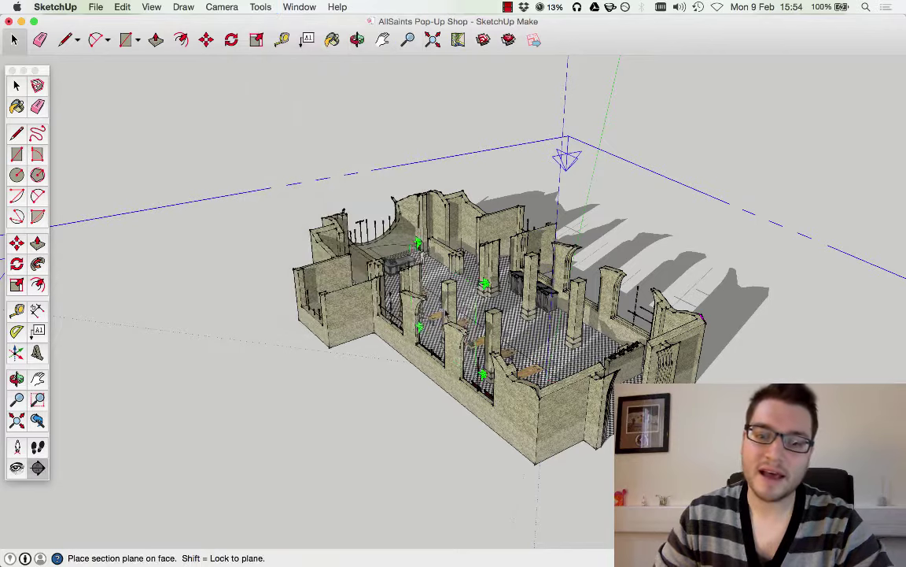
pyautogui.scroll(5, 495, 338)
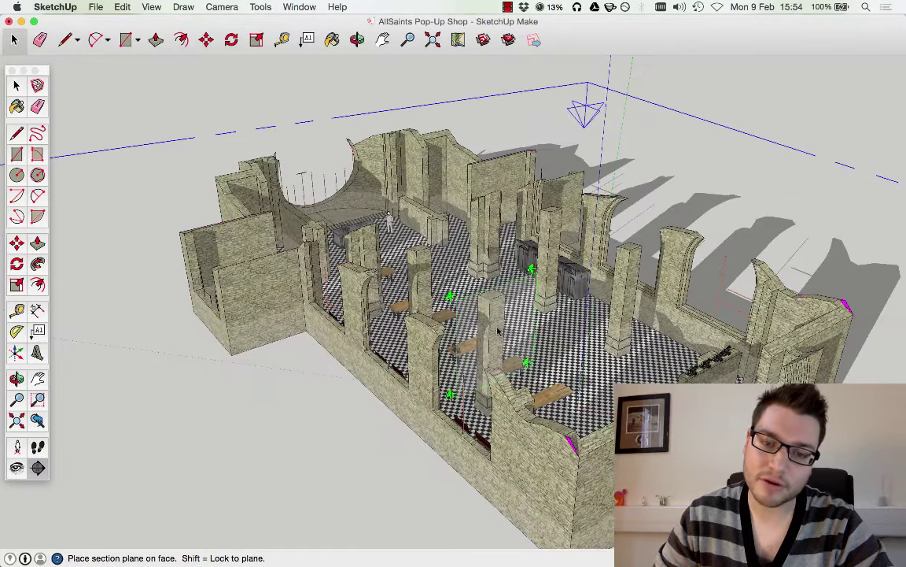
pyautogui.click(494, 390)
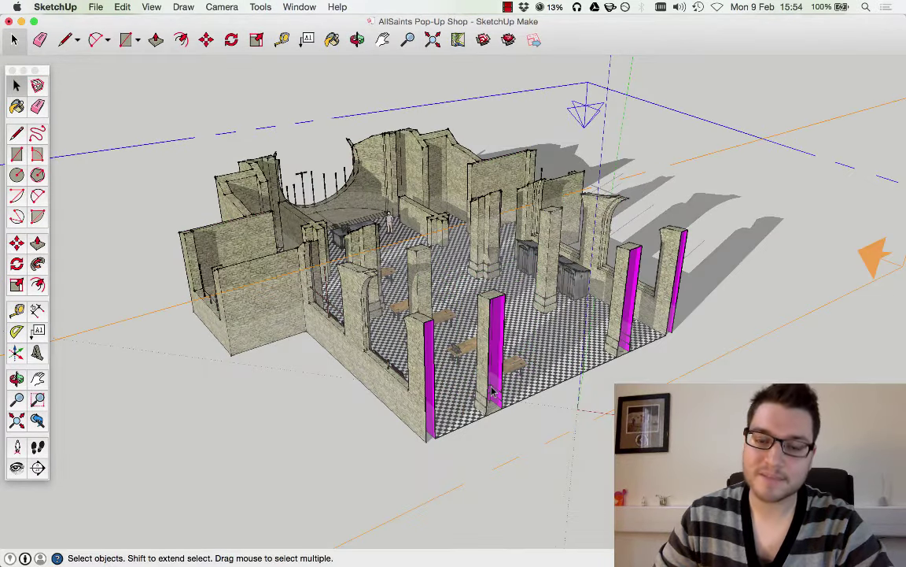
pyautogui.scroll(-5, 313, 356)
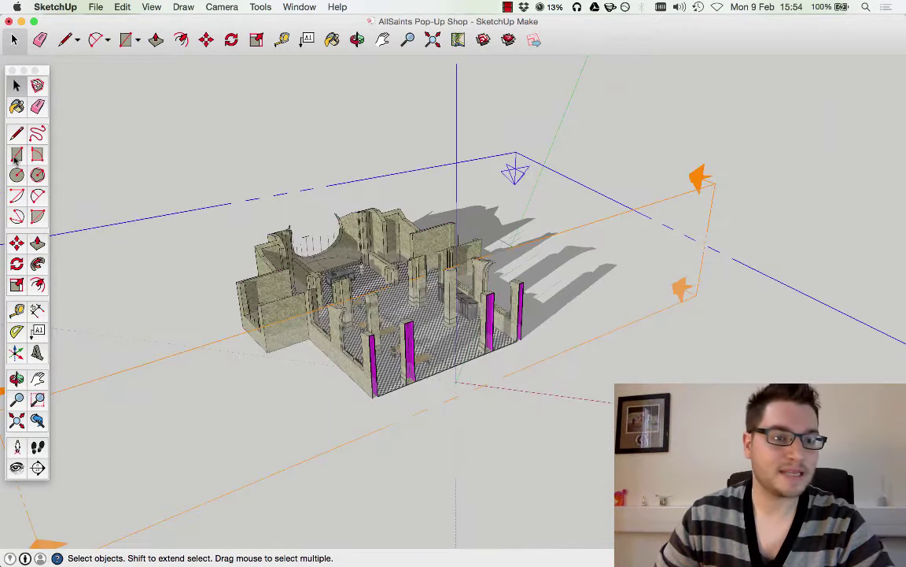
pyautogui.click(16, 242)
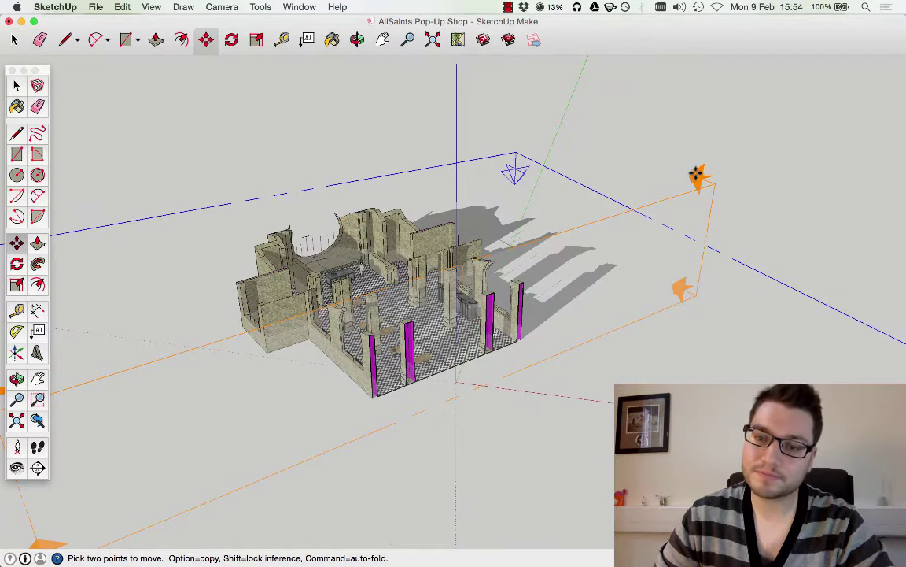
pyautogui.moveTo(696, 175); pyautogui.dragTo(659, 182)
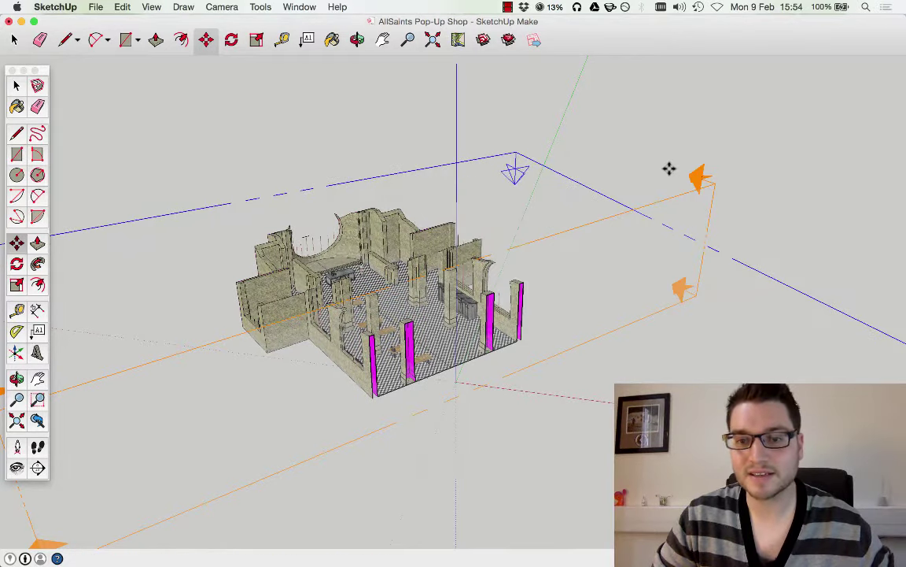
pyautogui.click(16, 87)
pyautogui.click(680, 155)
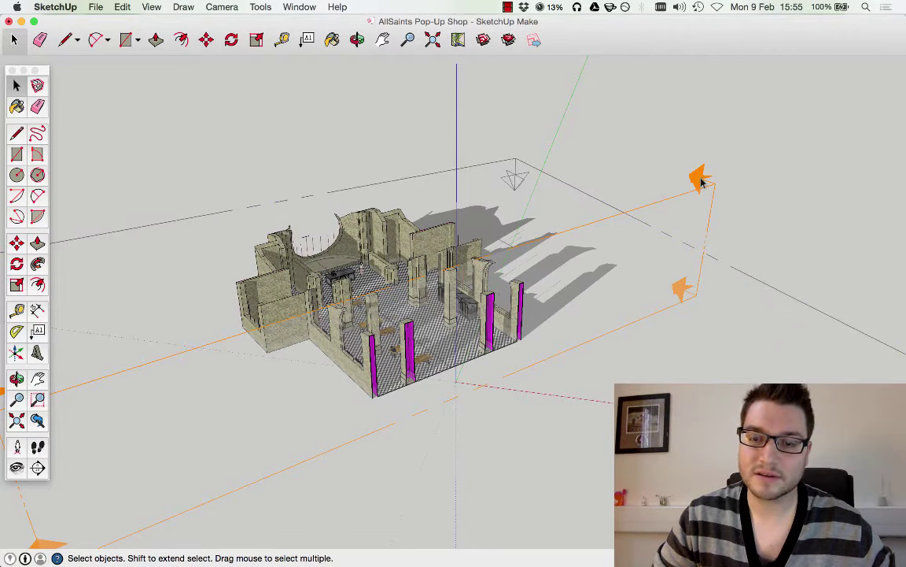
pyautogui.click(298, 272)
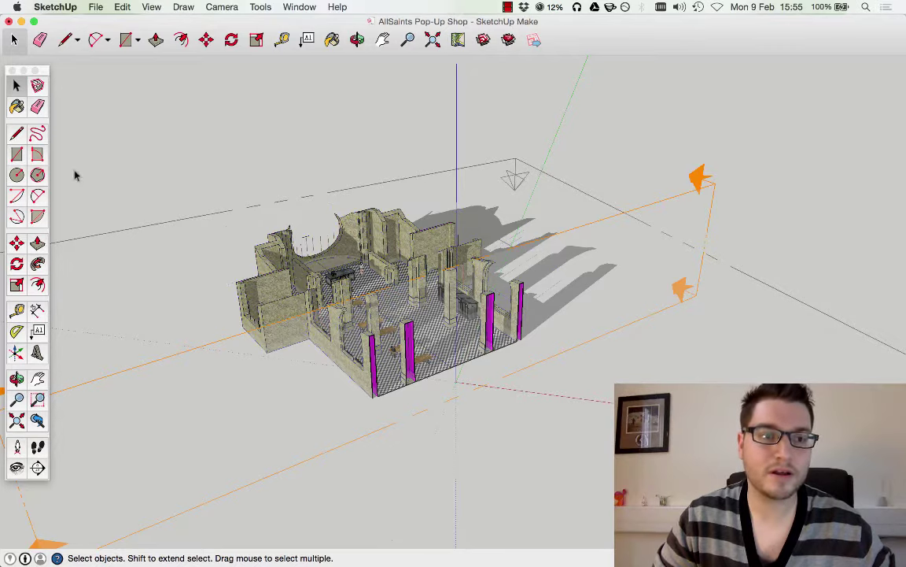
pyautogui.click(16, 242)
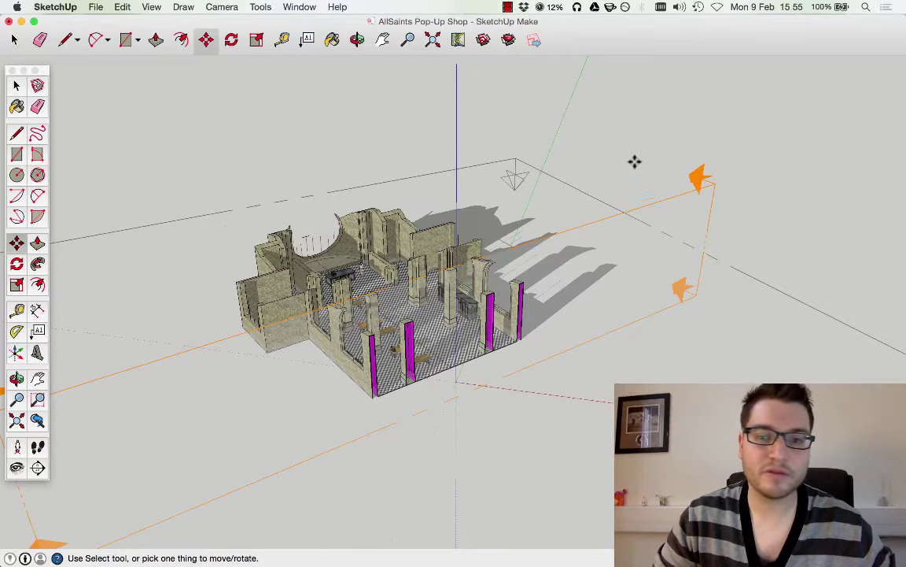
pyautogui.click(712, 185)
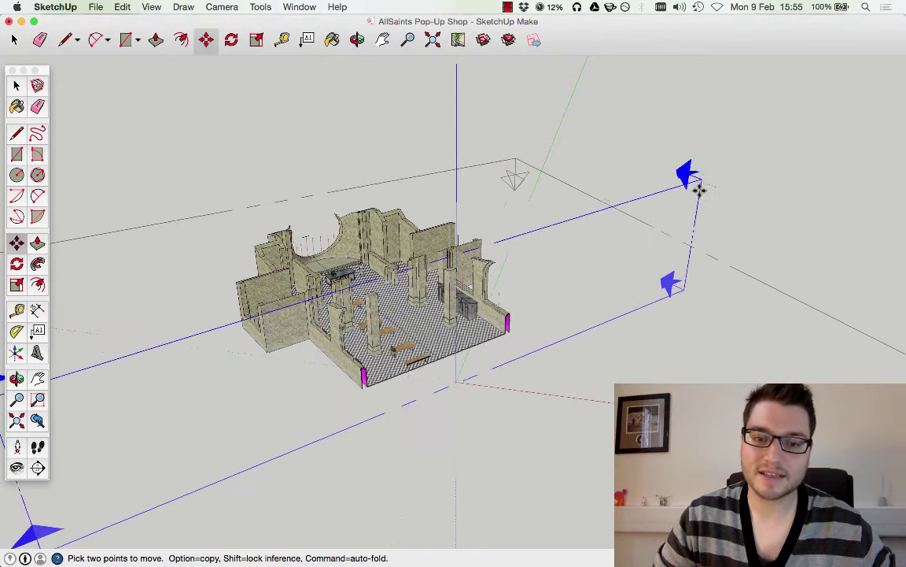
pyautogui.click(705, 188)
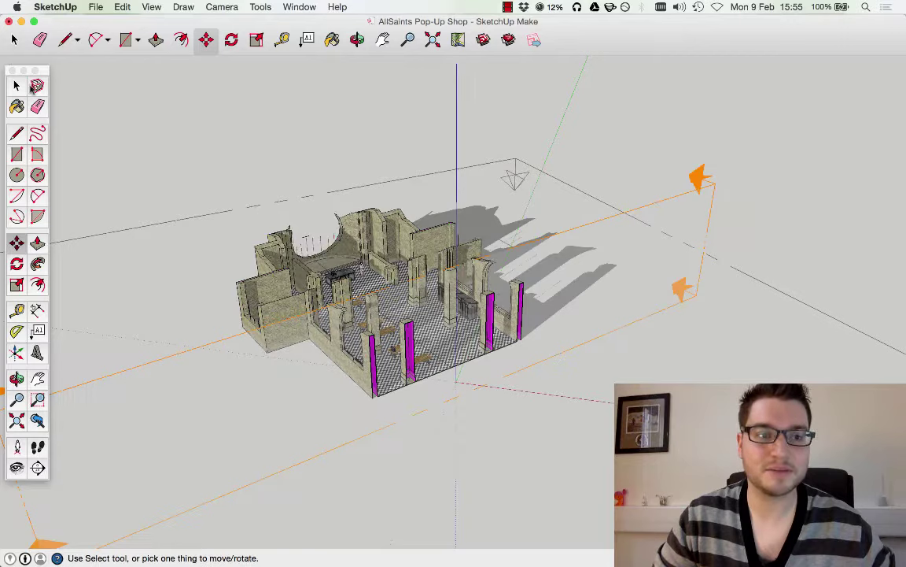
# Reverse the vertical section plane and make the horizontal plane the active cut.
pyautogui.click(17, 85)
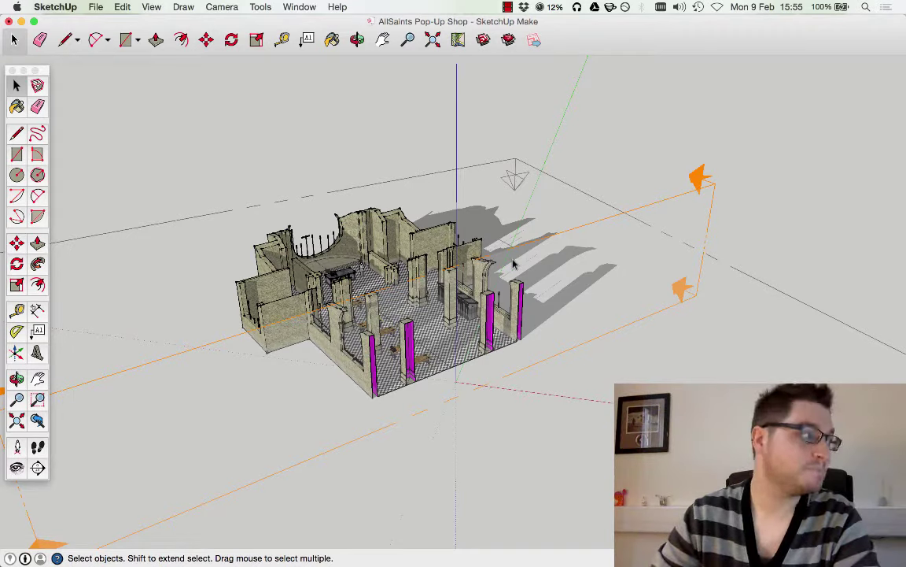
pyautogui.scroll(5, 528, 259)
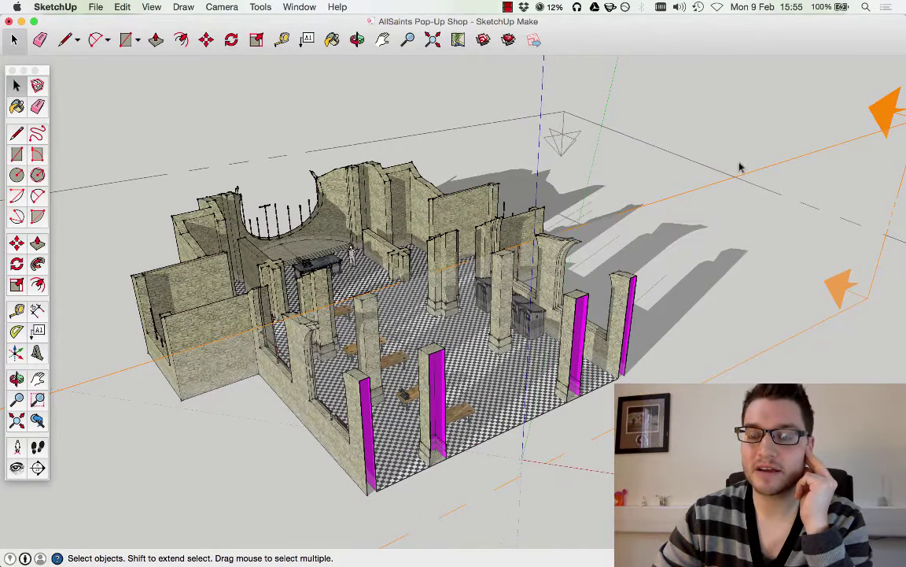
pyautogui.scroll(-2, 696, 250)
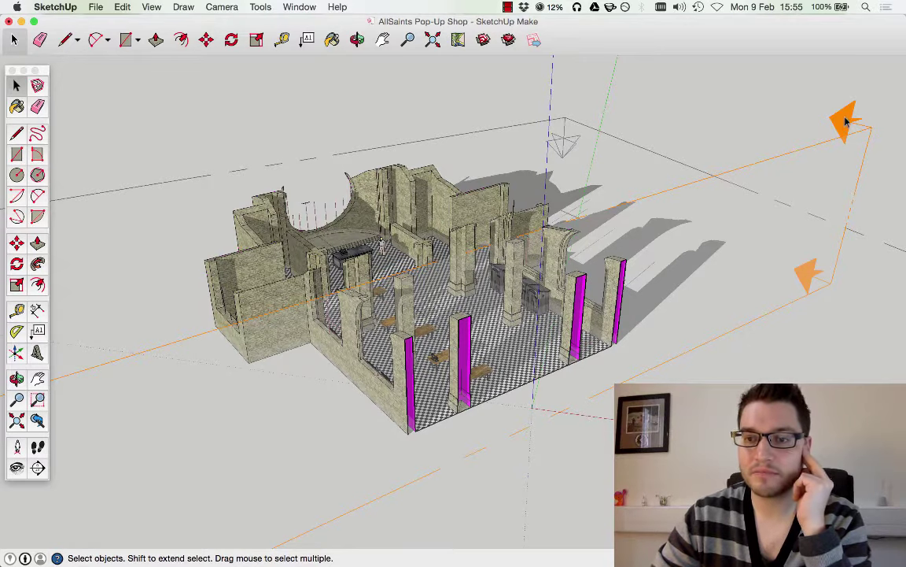
pyautogui.click(795, 152)
pyautogui.rightClick(794, 152)
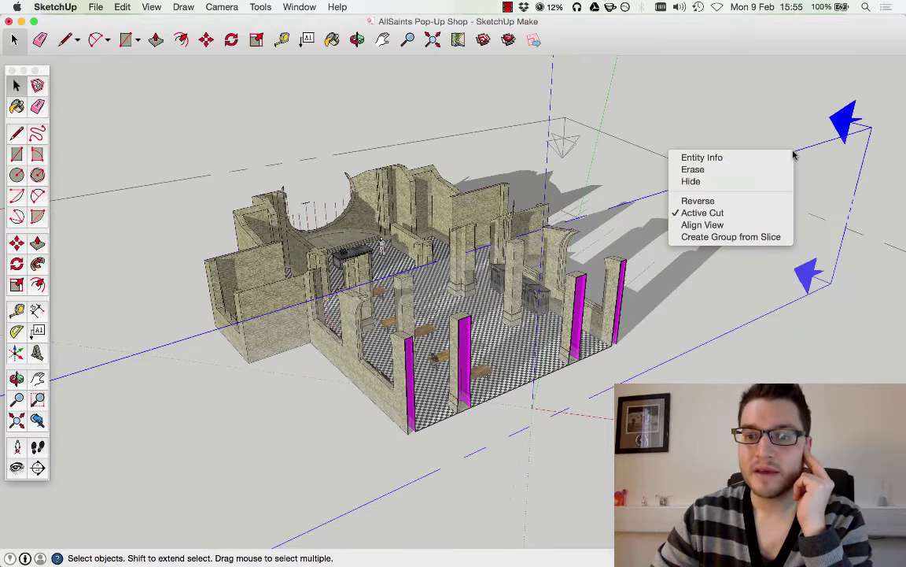
pyautogui.click(758, 203)
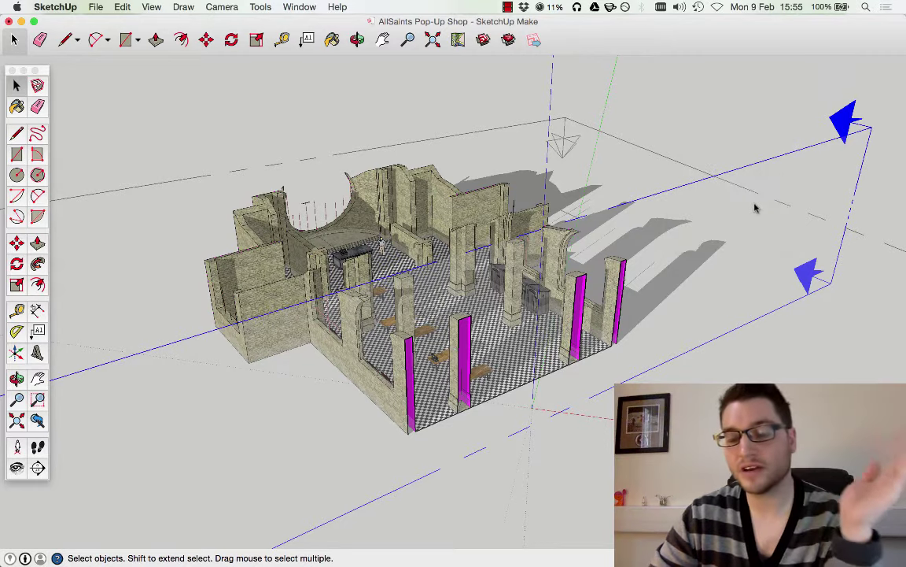
pyautogui.rightClick(564, 140)
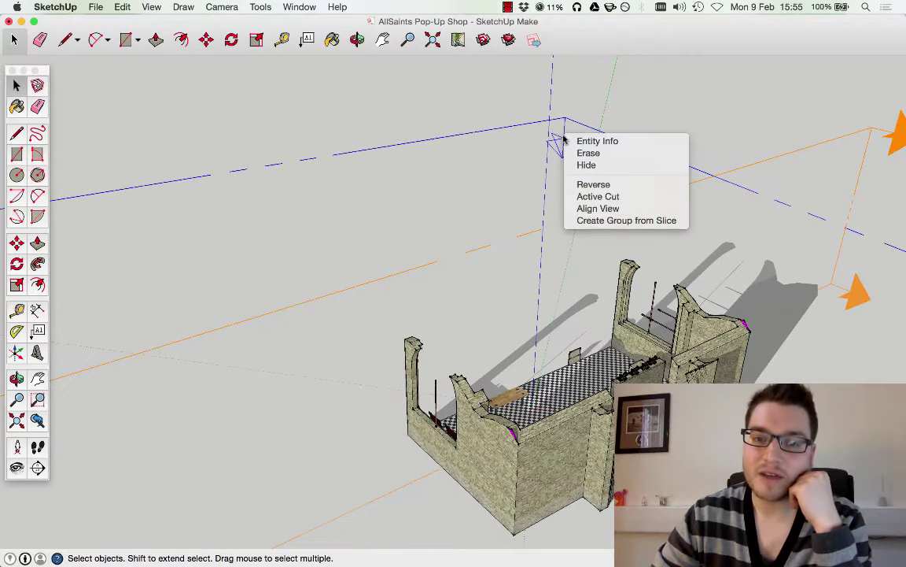
pyautogui.click(606, 196)
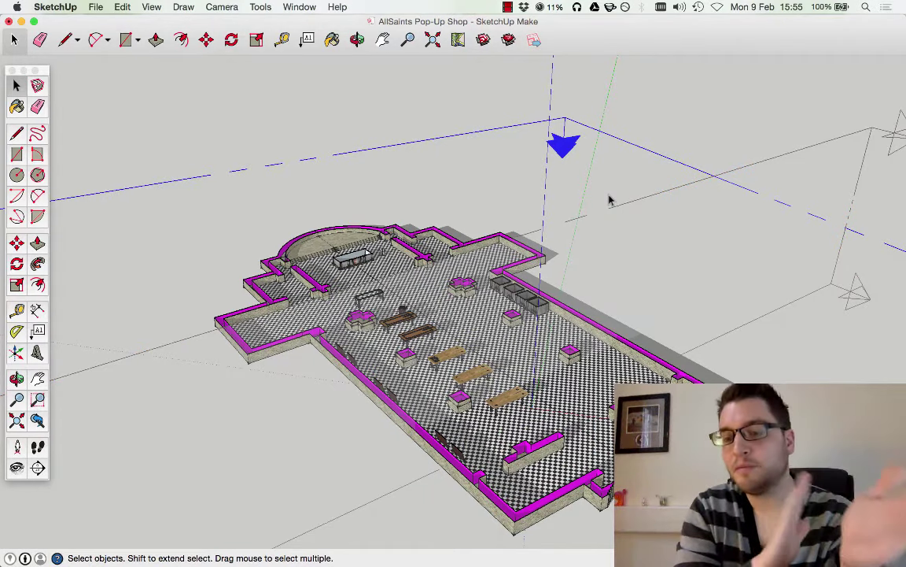
# Make the vertical section plane the active cut again, leaving only the church's far end.
pyautogui.click(874, 135)
pyautogui.scroll(-3, 789, 140)
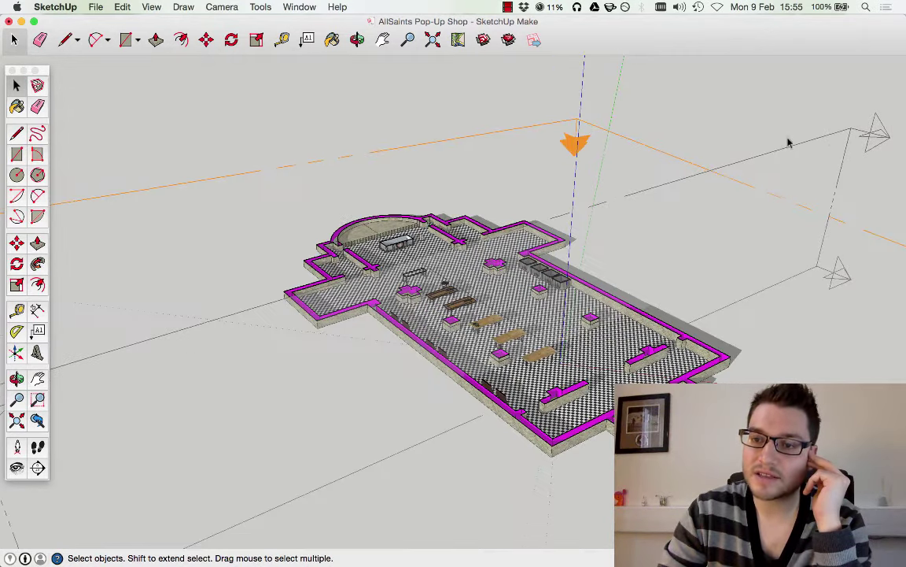
pyautogui.scroll(2, 887, 138)
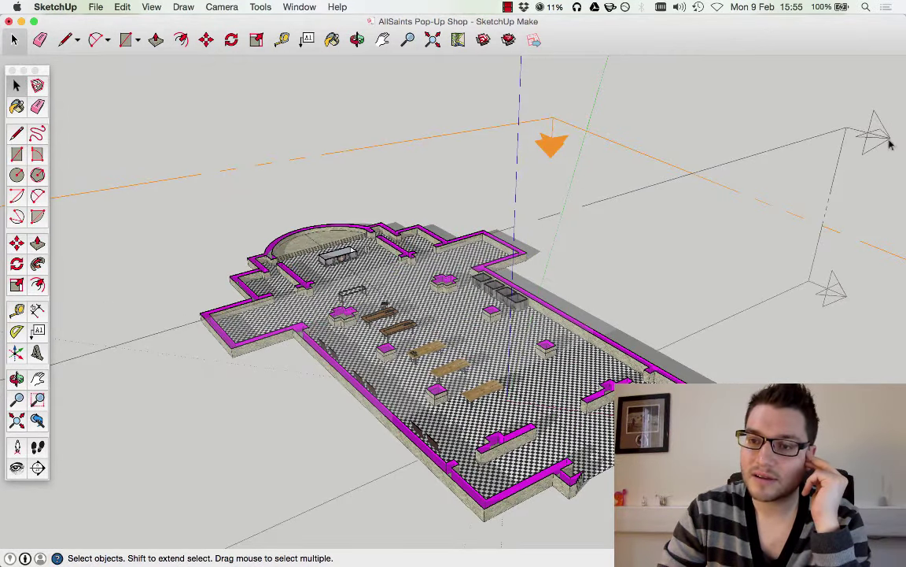
pyautogui.rightClick(710, 136)
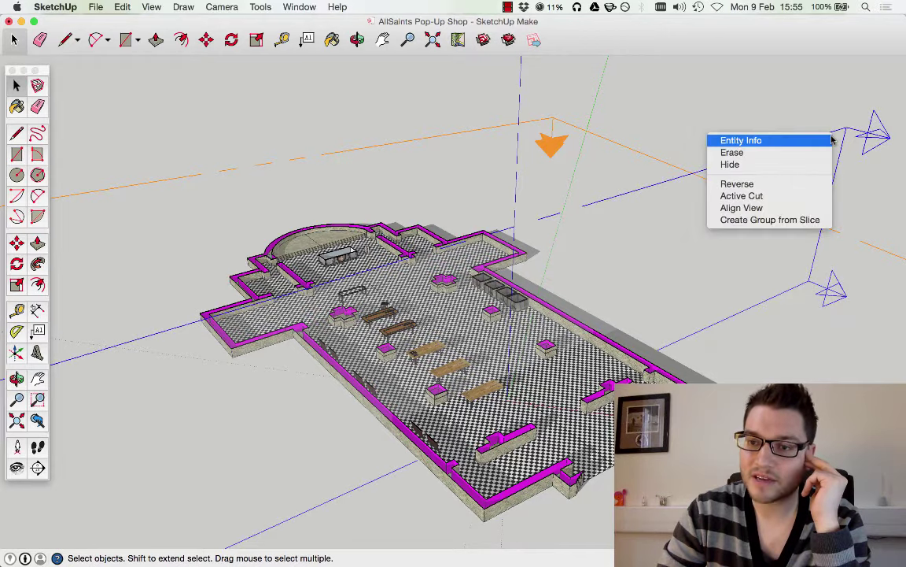
pyautogui.click(807, 186)
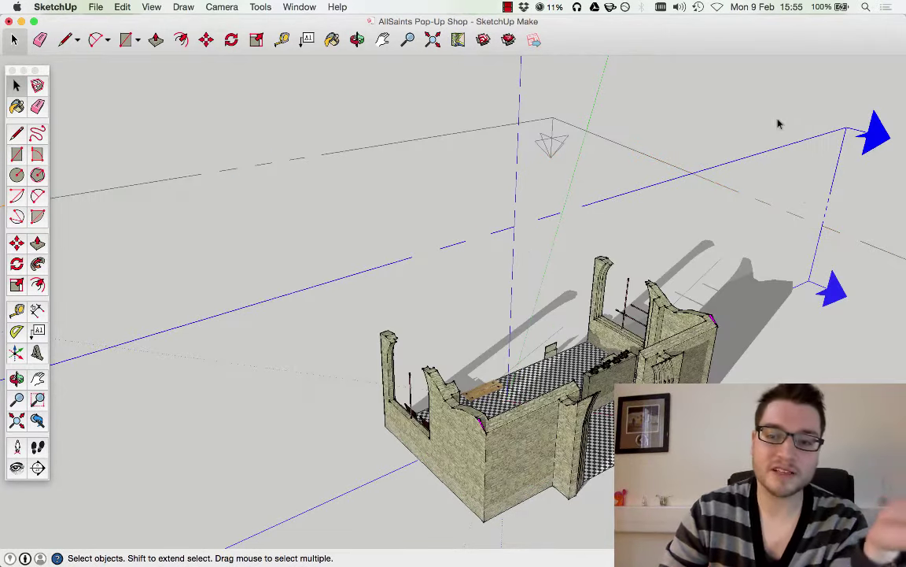
pyautogui.click(766, 110)
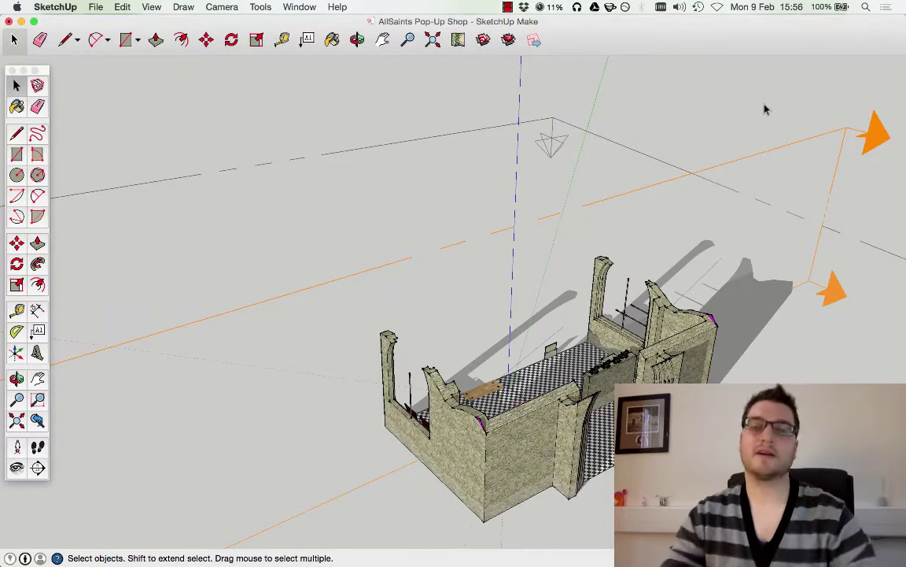
# Uncheck both Section Cuts and Section Planes in the View menu.
pyautogui.click(152, 7)
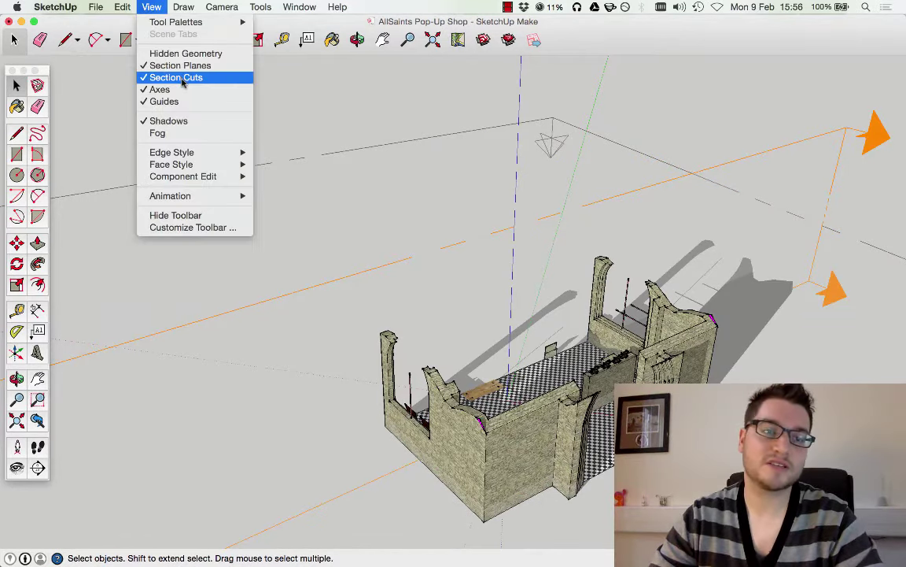
pyautogui.click(178, 78)
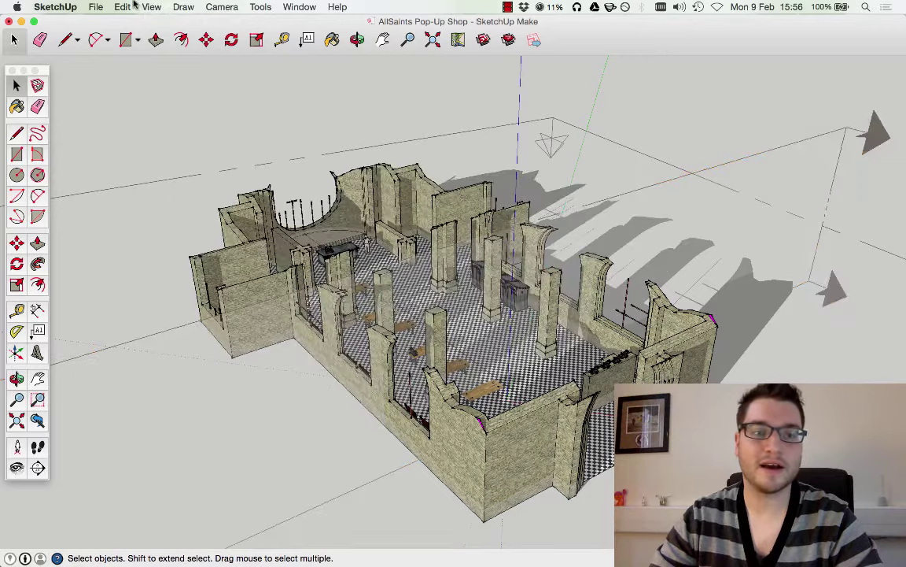
pyautogui.click(152, 7)
pyautogui.click(176, 66)
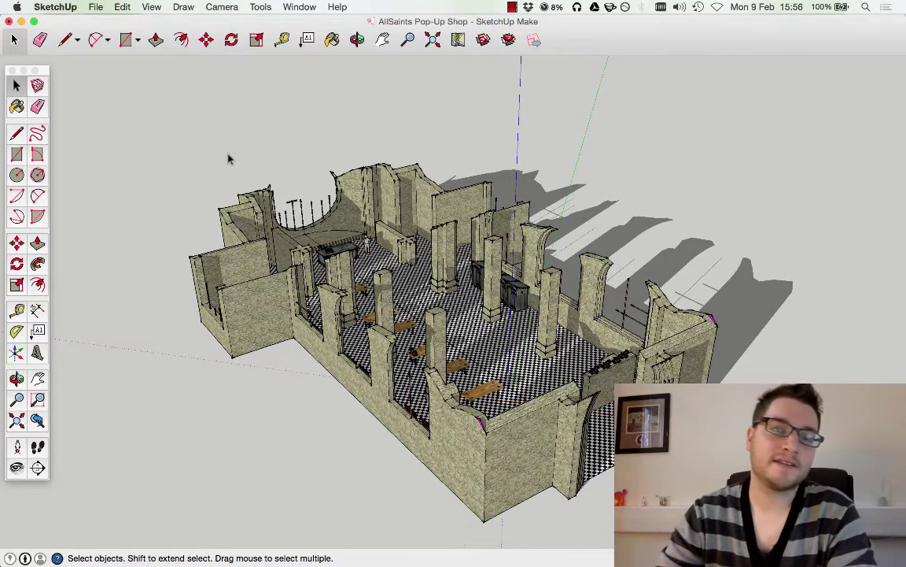
# Switch the camera to the standard Right view of the church model.
pyautogui.click(222, 7)
pyautogui.moveTo(299, 46)
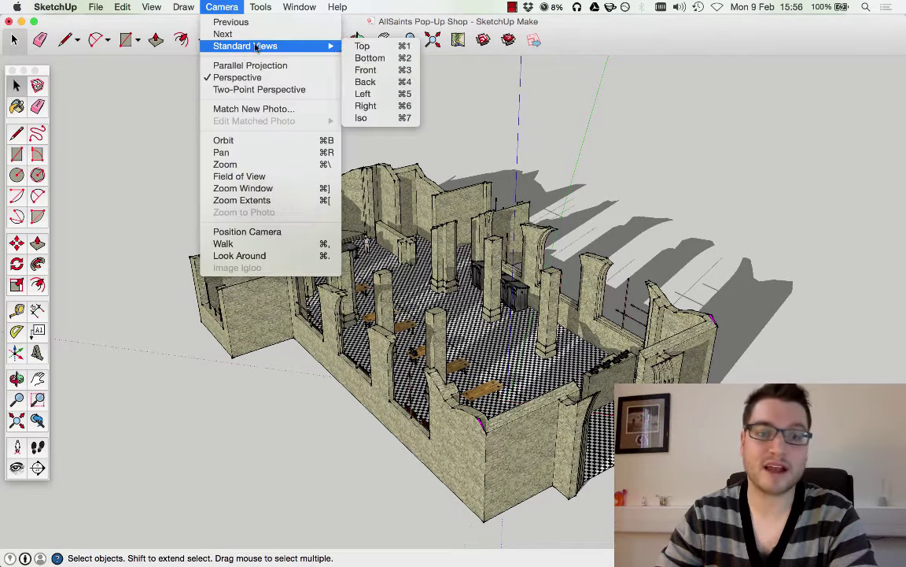
pyautogui.click(366, 106)
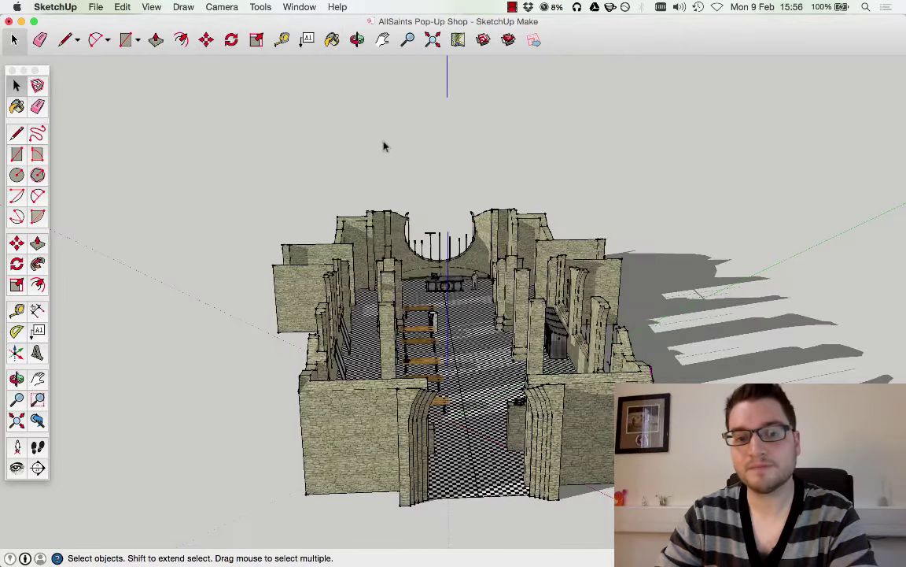
# Orbit to an elevated oblique view looking down into the church interior.
pyautogui.press('o')
pyautogui.moveTo(384, 338); pyautogui.dragTo(409, 418)
pyautogui.press('space')
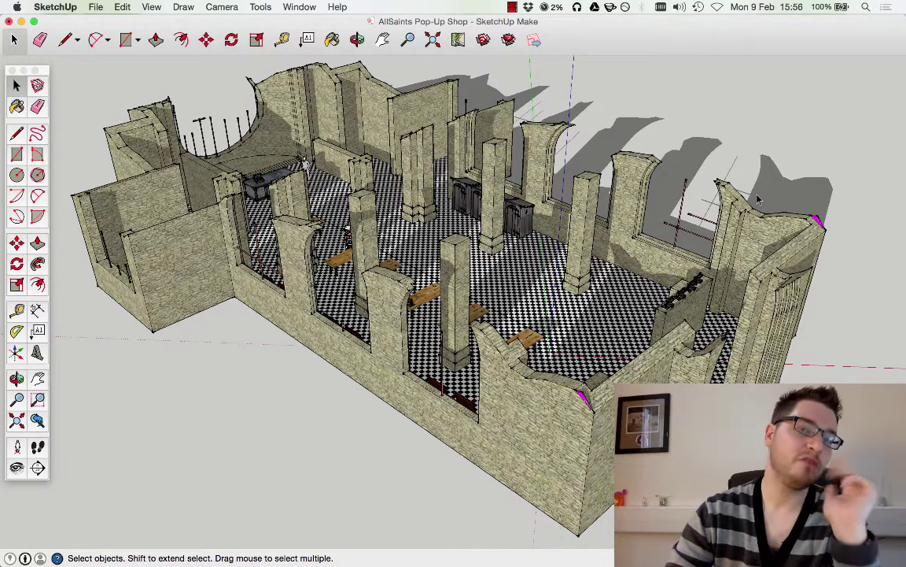
pyautogui.moveTo(681, 174); pyautogui.dragTo(723, 191, button='middle')
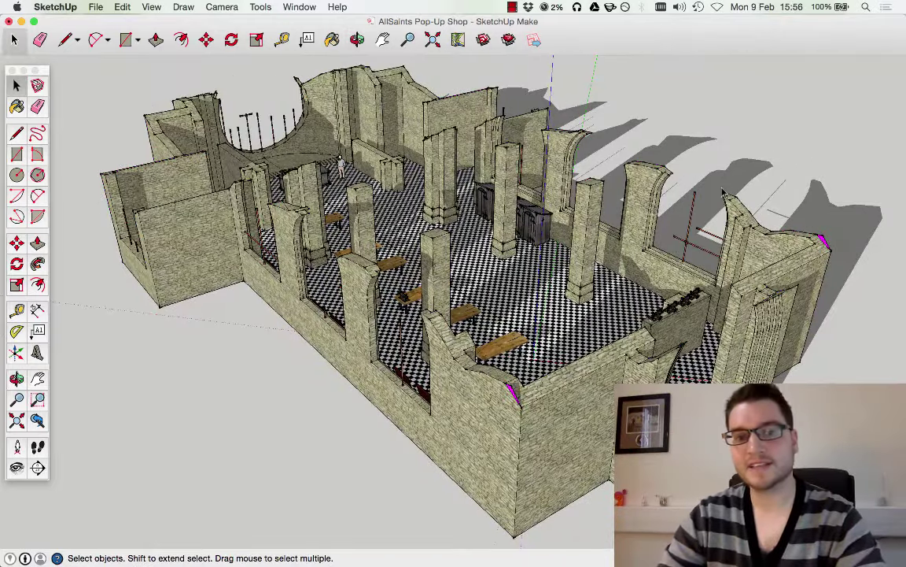